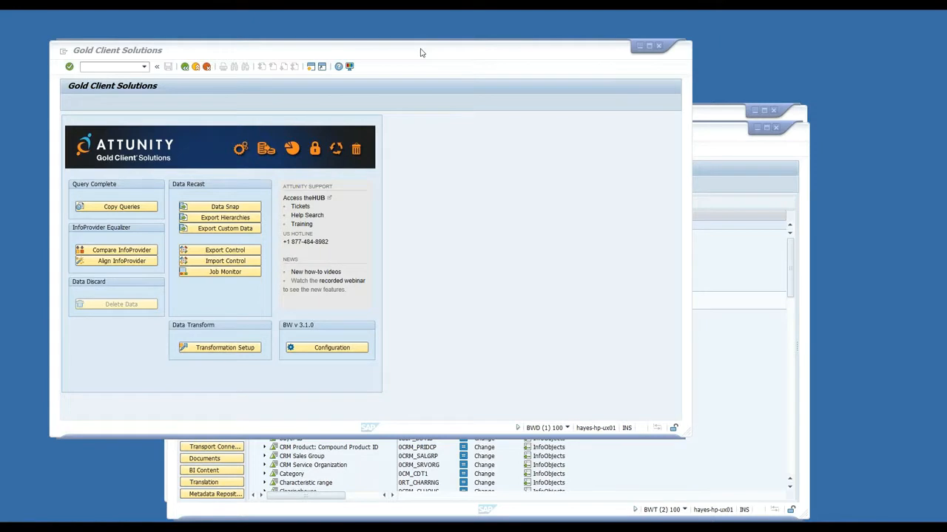
- Leave the current transaction in BWD and open Gold Client Solutions again with transaction code zgoldbw
{"action": "left_click", "coordinate": [96, 67]}
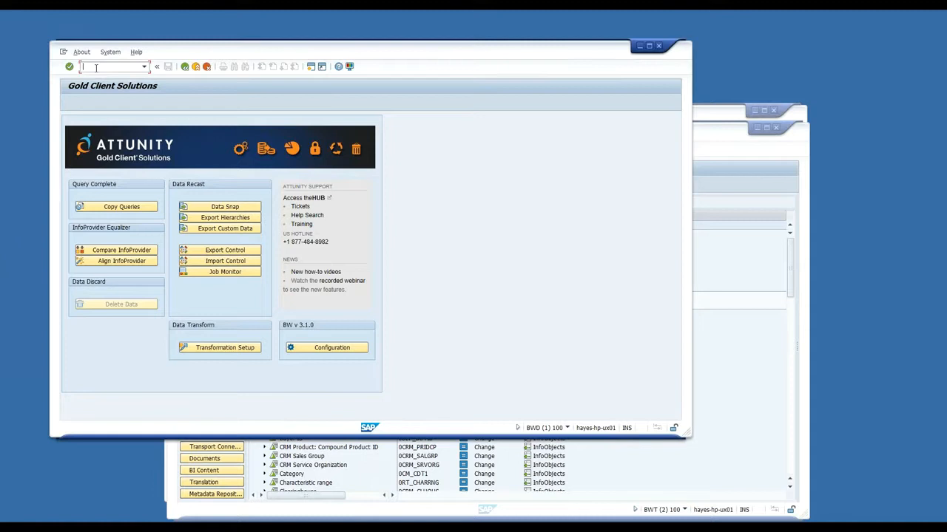
{"action": "type", "text": "/n"}
{"action": "key", "text": "Return"}
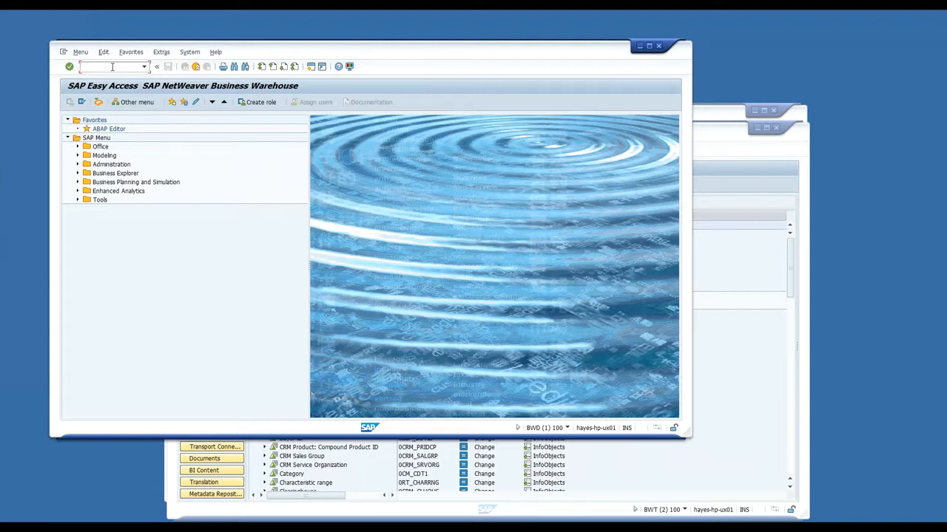
{"action": "type", "text": "zgoldbw"}
{"action": "key", "text": "Return"}
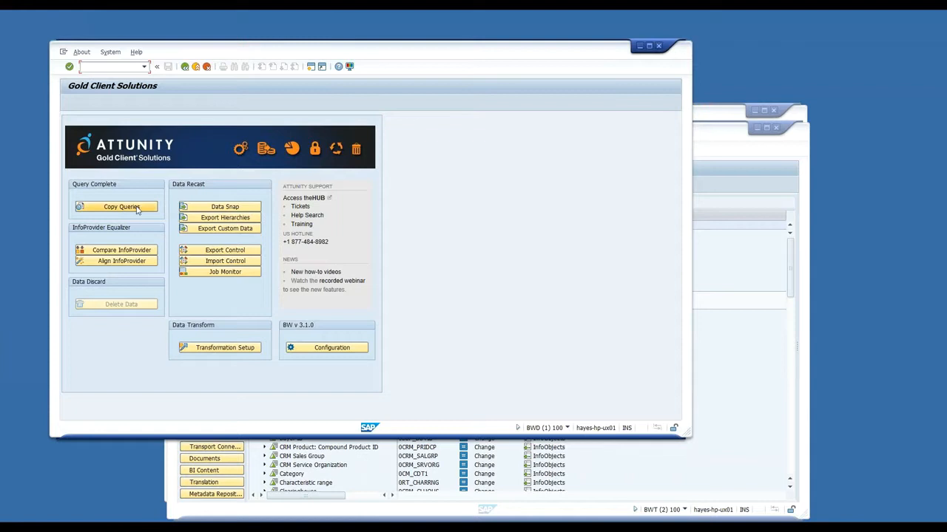
- Set up Copy Queries for the InfoCube type with 0PUR_C02 as source and target and BWTCLNT100 as source system
{"action": "left_click", "coordinate": [131, 206]}
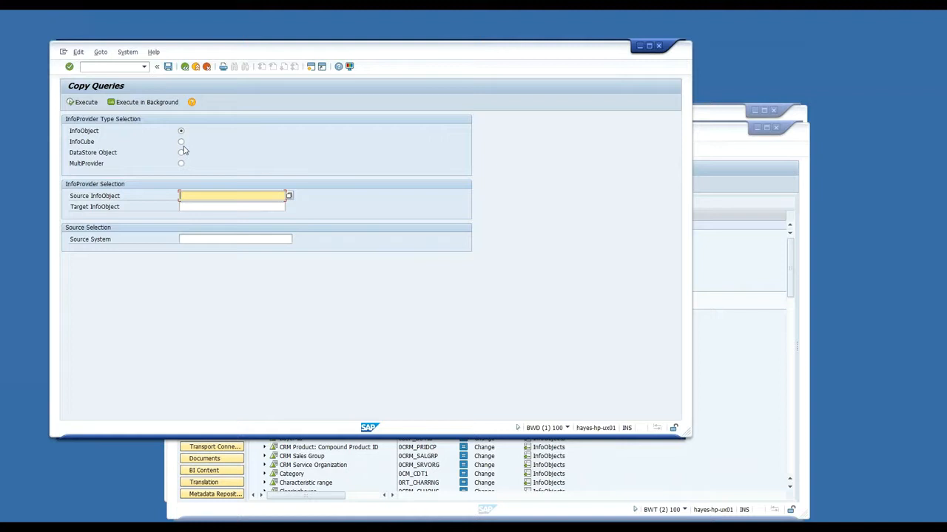
{"action": "left_click", "coordinate": [181, 141]}
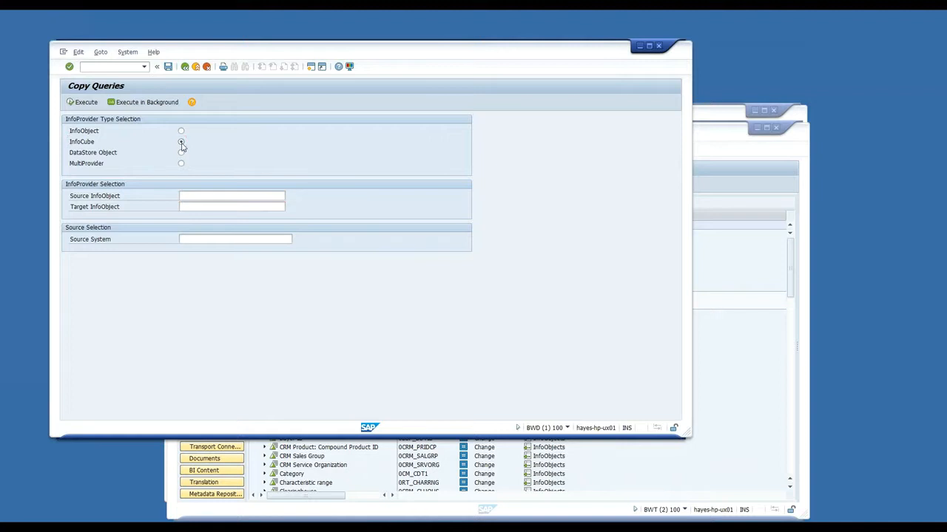
{"action": "left_click", "coordinate": [198, 195]}
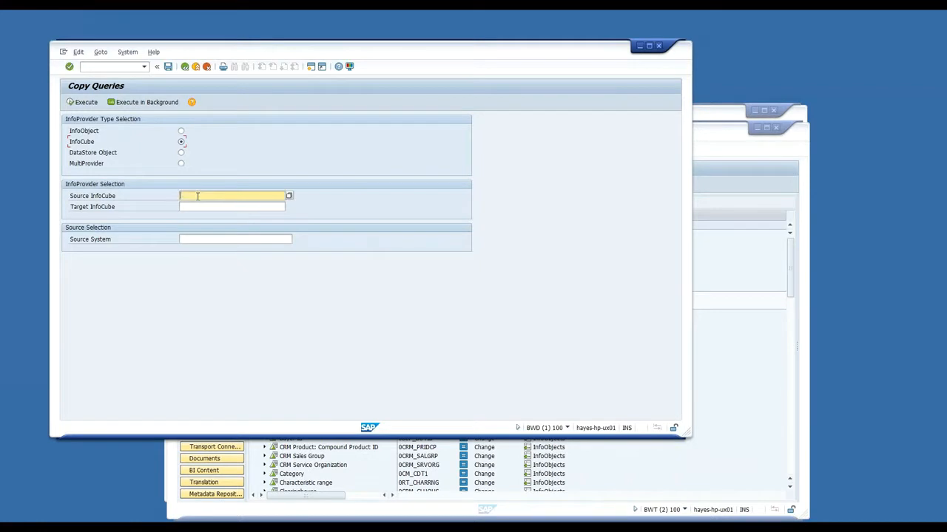
{"action": "left_click", "coordinate": [197, 196]}
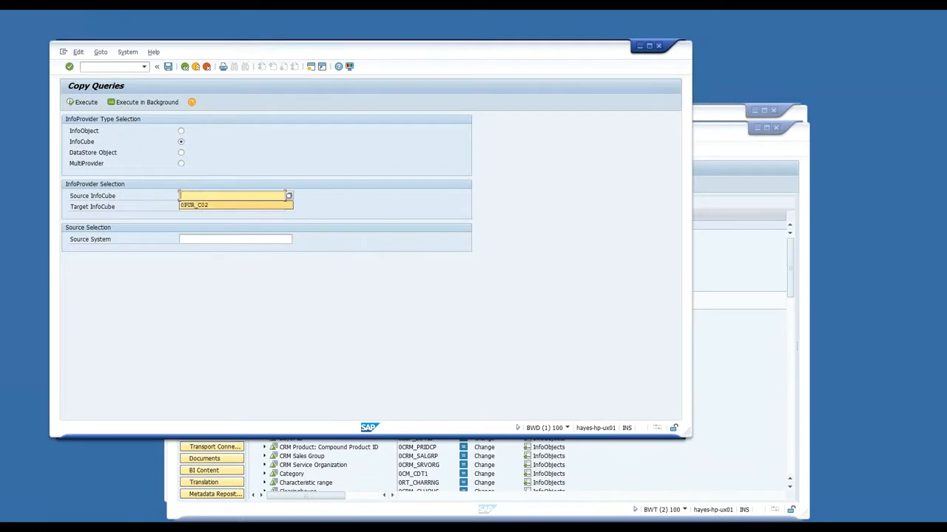
{"action": "left_click", "coordinate": [196, 207]}
{"action": "left_click", "coordinate": [195, 208]}
{"action": "left_click", "coordinate": [196, 207]}
{"action": "left_click", "coordinate": [204, 217]}
{"action": "left_click", "coordinate": [216, 241]}
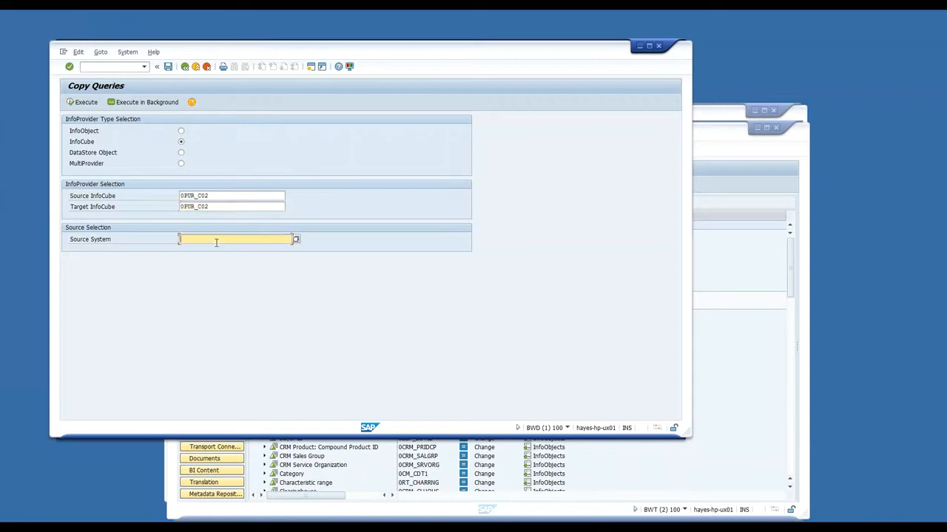
{"action": "left_click", "coordinate": [217, 241]}
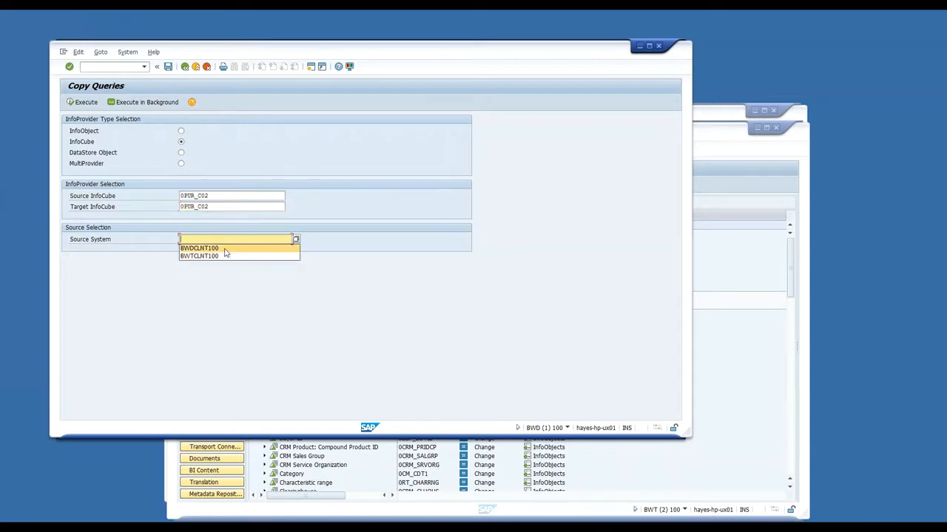
{"action": "left_click", "coordinate": [227, 256]}
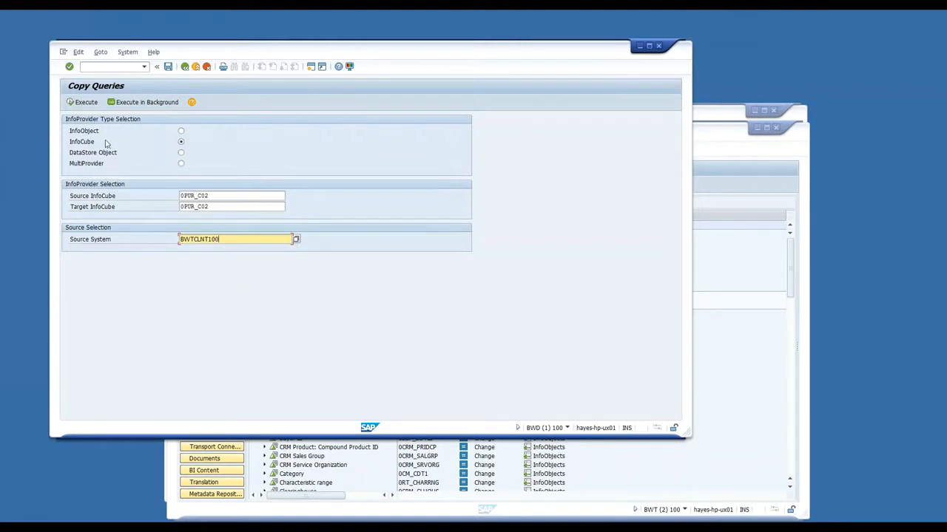
- List the queries available for copying, cancel the selection without copying any, and return to Gold Client Solutions
{"action": "left_click", "coordinate": [83, 103]}
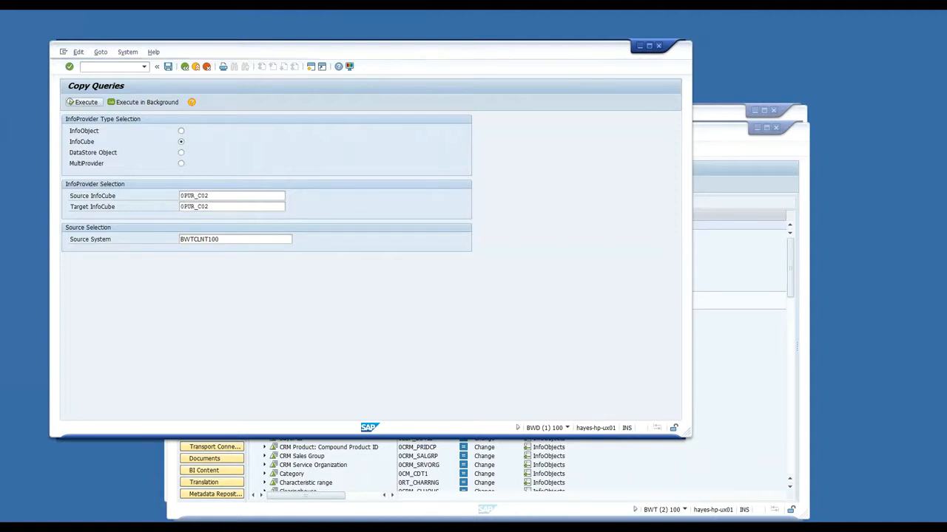
{"action": "key", "text": "F8"}
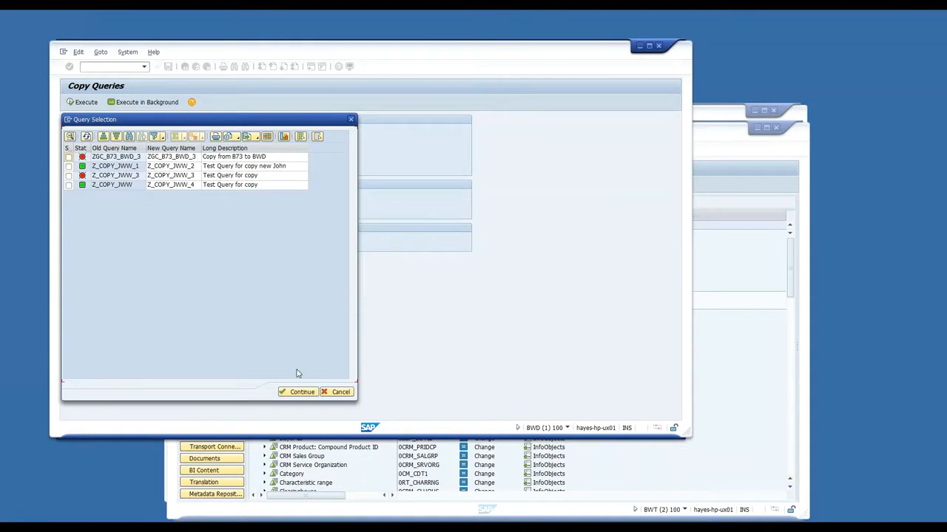
{"action": "left_click", "coordinate": [340, 393]}
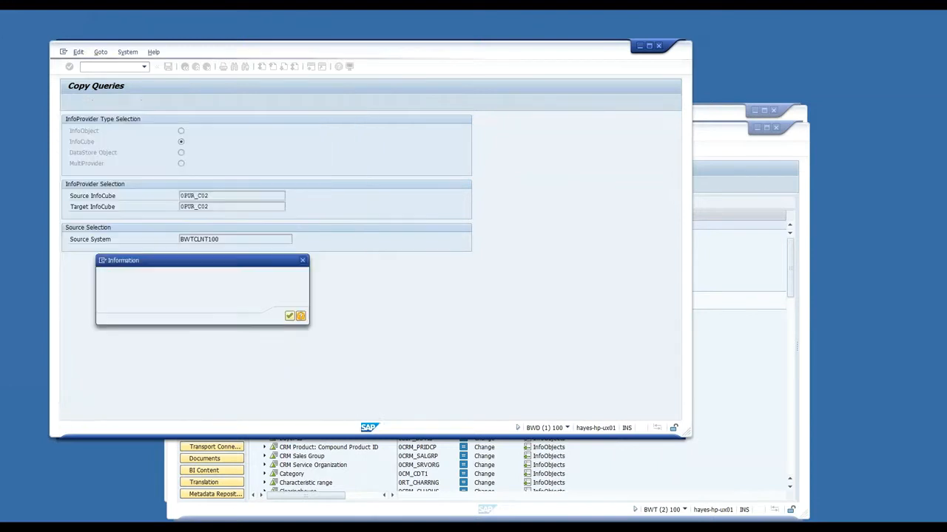
{"action": "left_click", "coordinate": [290, 318]}
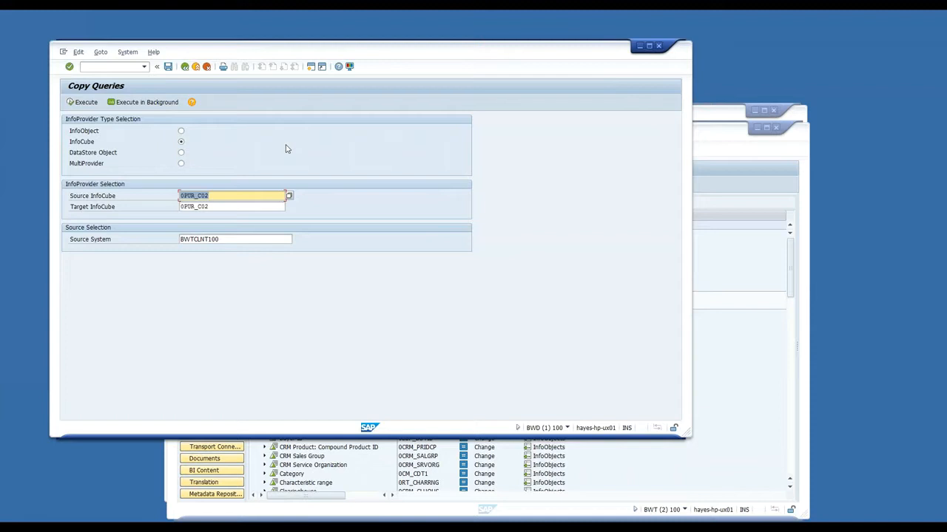
{"action": "left_click", "coordinate": [186, 67]}
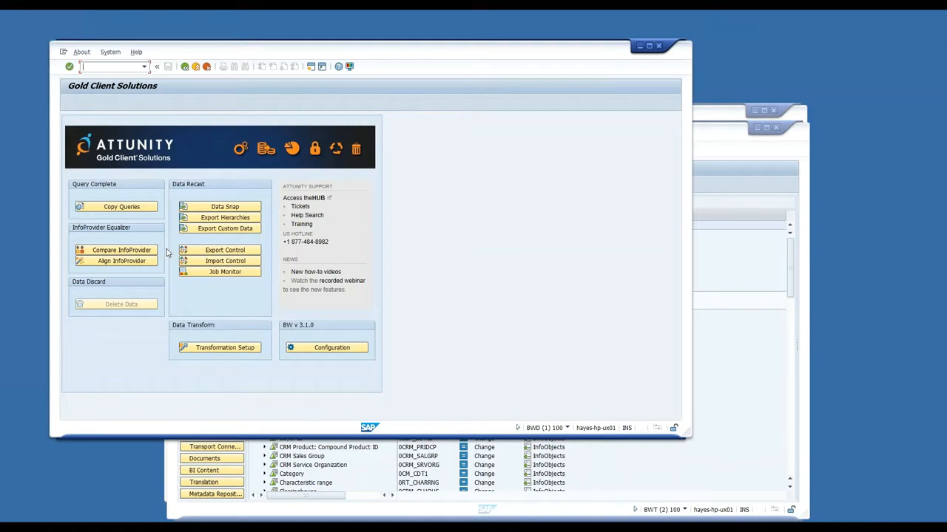
- Compare DataStore Object Z_WO_DSO with source system BWTCLNT100 and return to Gold Client Solutions after viewing the comparison report
{"action": "left_click", "coordinate": [94, 252]}
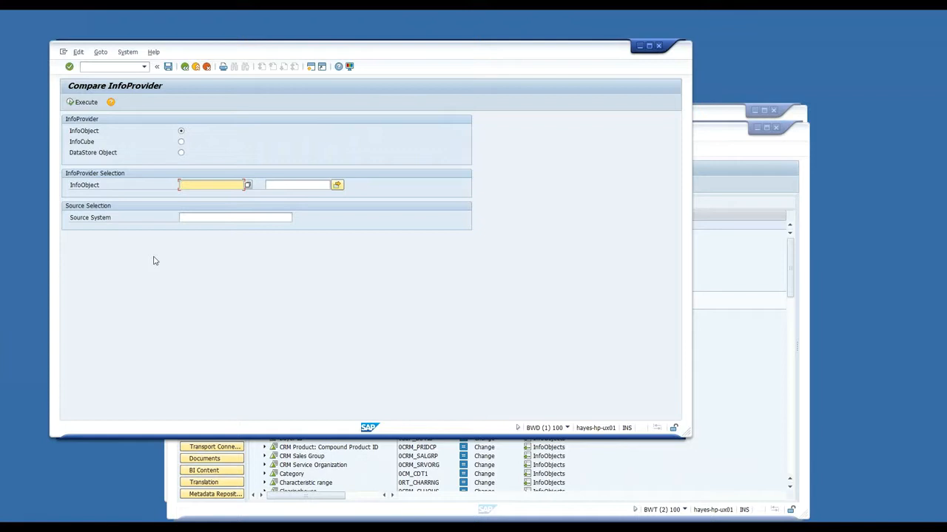
{"action": "left_click", "coordinate": [181, 153]}
{"action": "left_click", "coordinate": [210, 186]}
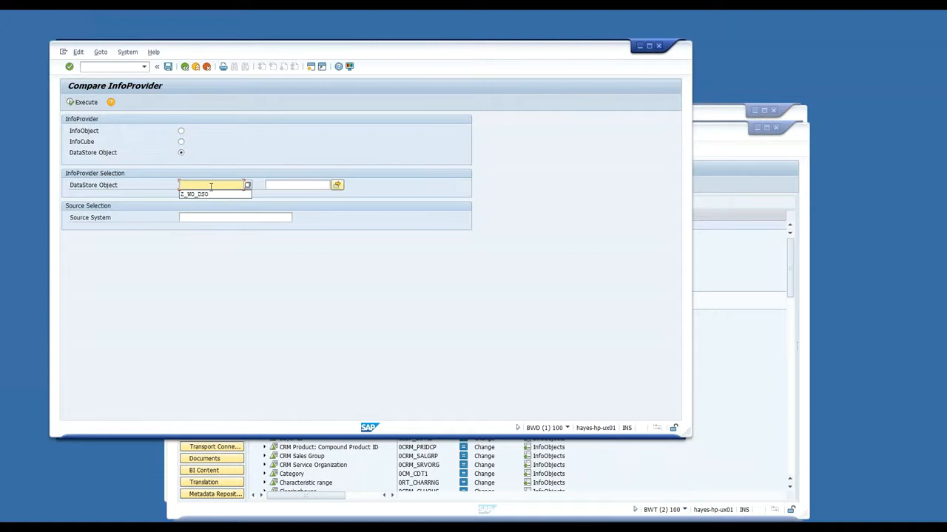
{"action": "left_click", "coordinate": [221, 194]}
{"action": "left_click", "coordinate": [210, 219]}
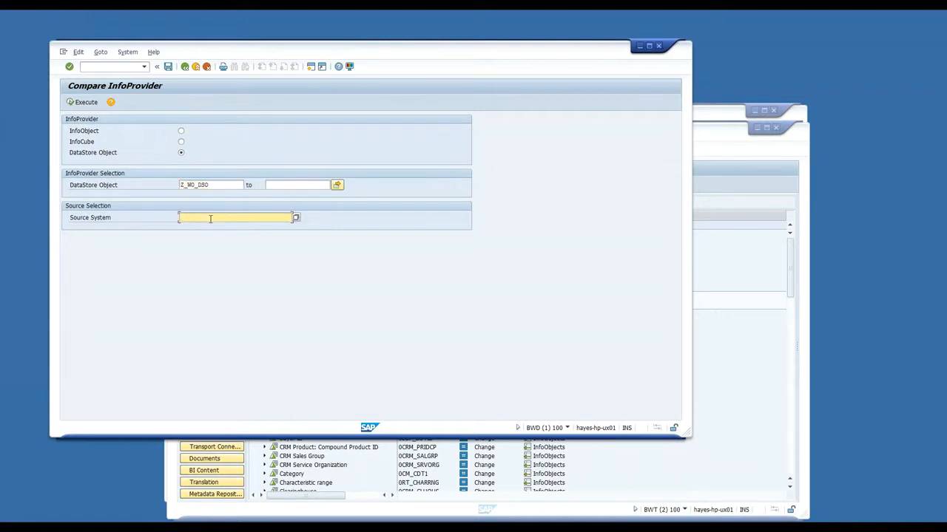
{"action": "left_click", "coordinate": [210, 218]}
{"action": "left_click", "coordinate": [215, 228]}
{"action": "left_click", "coordinate": [98, 103]}
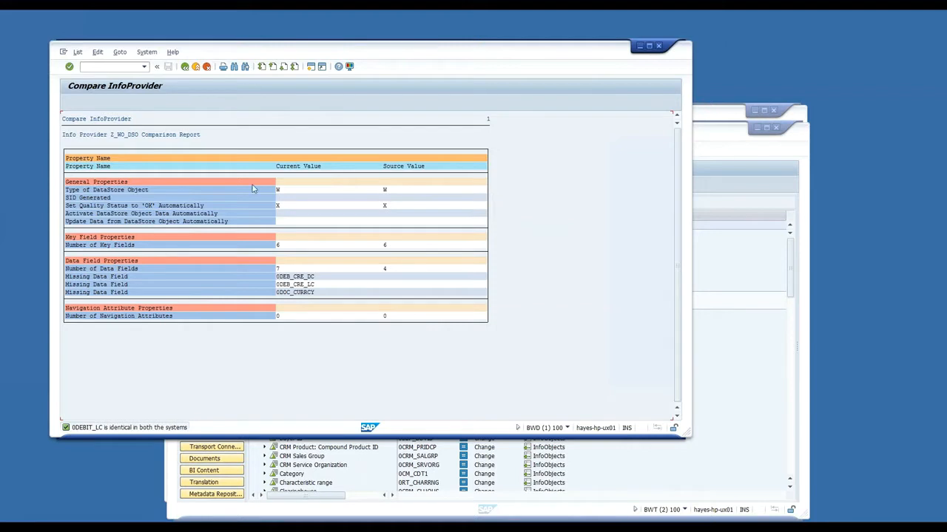
{"action": "left_click", "coordinate": [186, 67]}
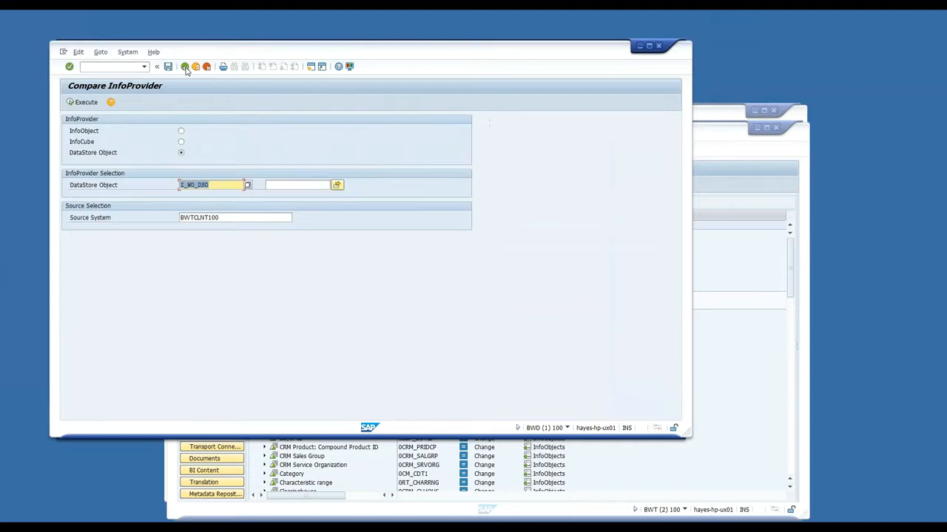
{"action": "left_click", "coordinate": [184, 75]}
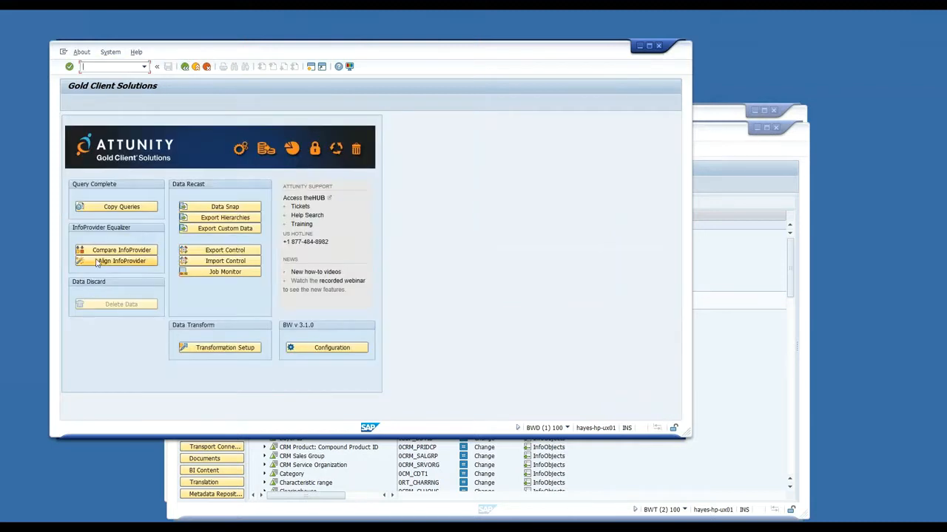
- Fill in Align InfoProvider for DataStore Object Z_WO_DSO with source system BWTCLNT100 and go back to Gold Client Solutions
{"action": "left_click", "coordinate": [129, 264]}
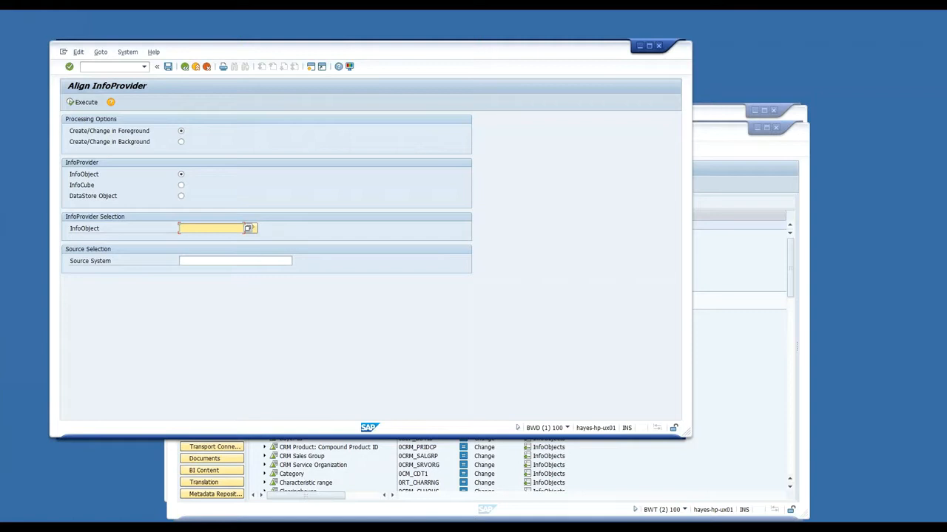
{"action": "left_click", "coordinate": [182, 196]}
{"action": "left_click", "coordinate": [196, 228]}
{"action": "left_click", "coordinate": [201, 238]}
{"action": "left_click", "coordinate": [213, 260]}
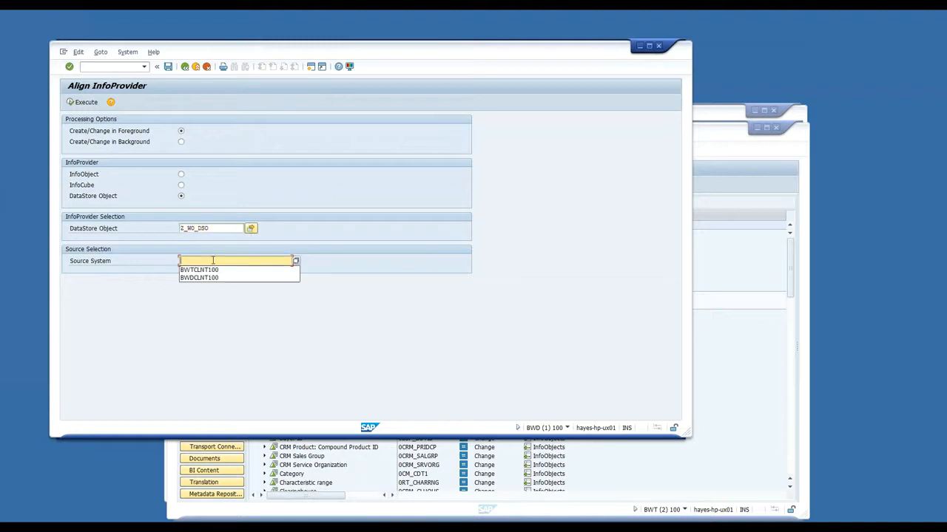
{"action": "left_click", "coordinate": [225, 270]}
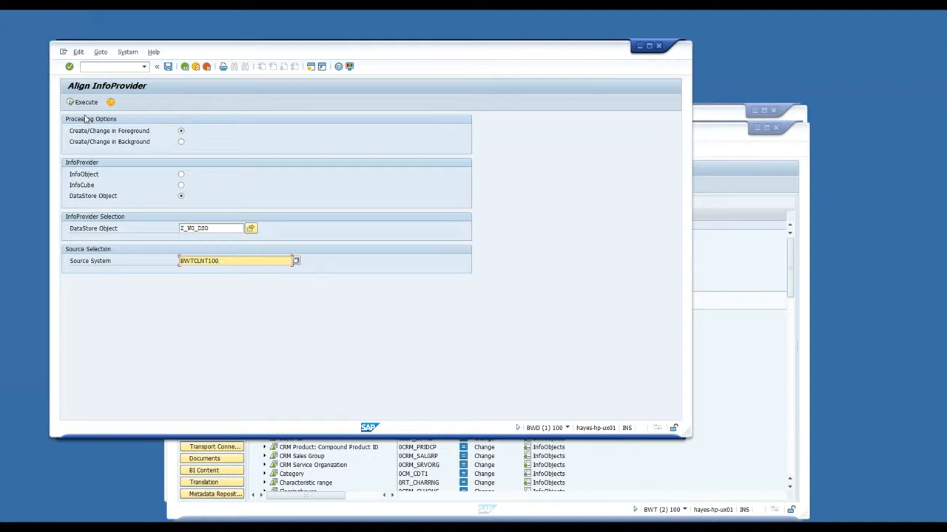
{"action": "left_click", "coordinate": [185, 67]}
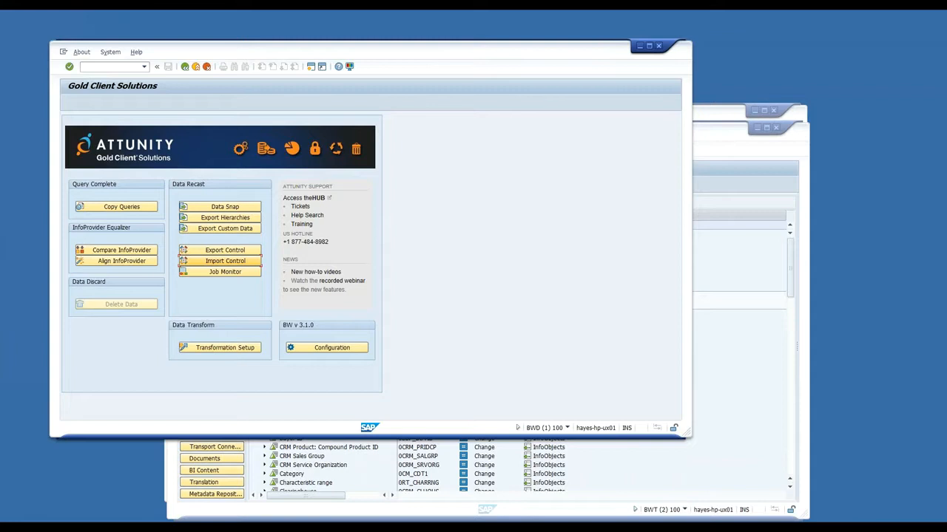
- Create a Data Snap for InfoProvider 0PUR_C02 with navigation attributes displayed for data selection
{"action": "left_click", "coordinate": [250, 209]}
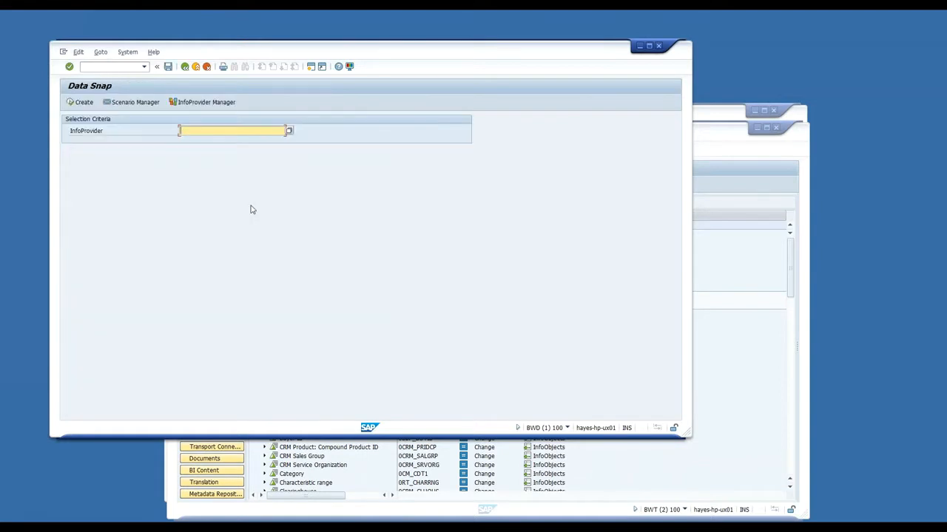
{"action": "left_click", "coordinate": [216, 131]}
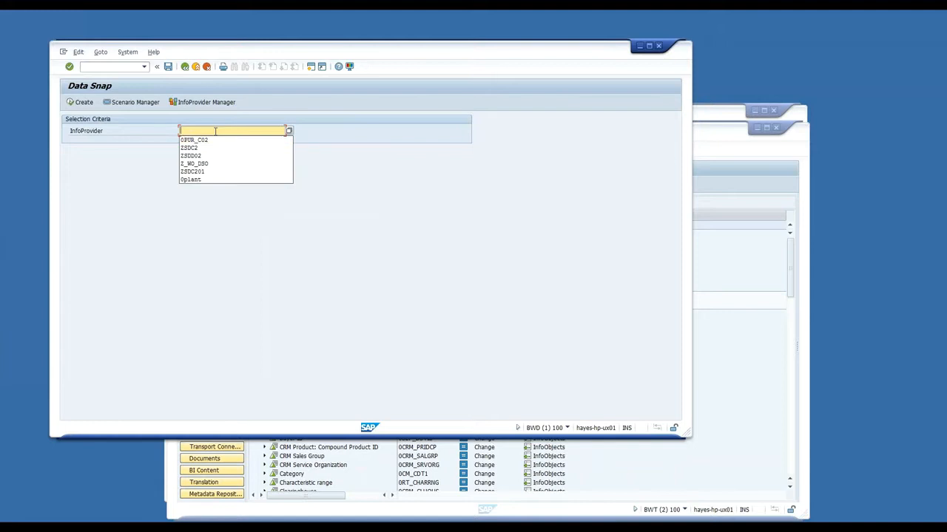
{"action": "left_click", "coordinate": [216, 140]}
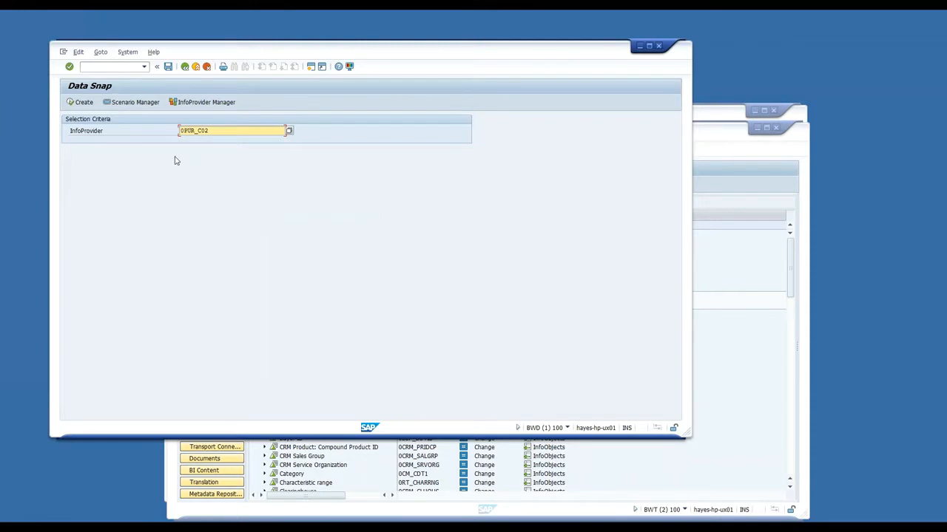
{"action": "left_click", "coordinate": [83, 102]}
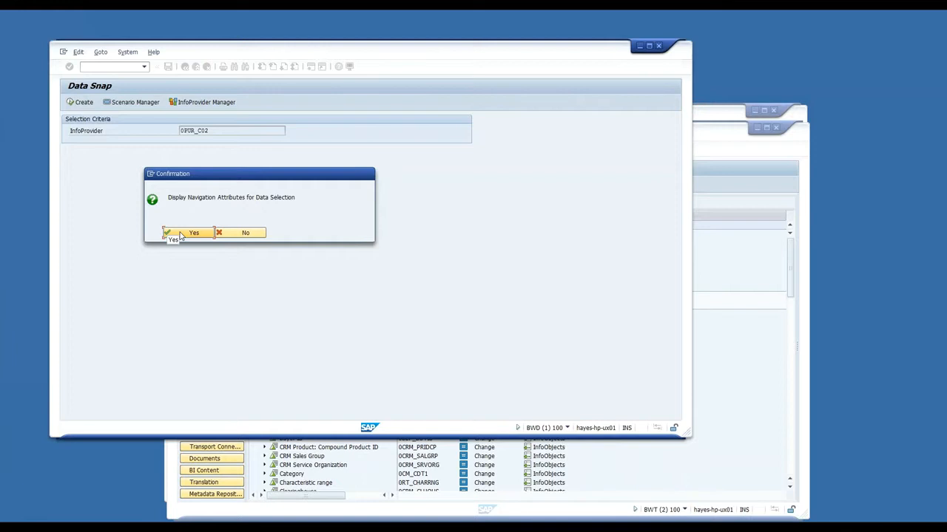
{"action": "left_click", "coordinate": [180, 234]}
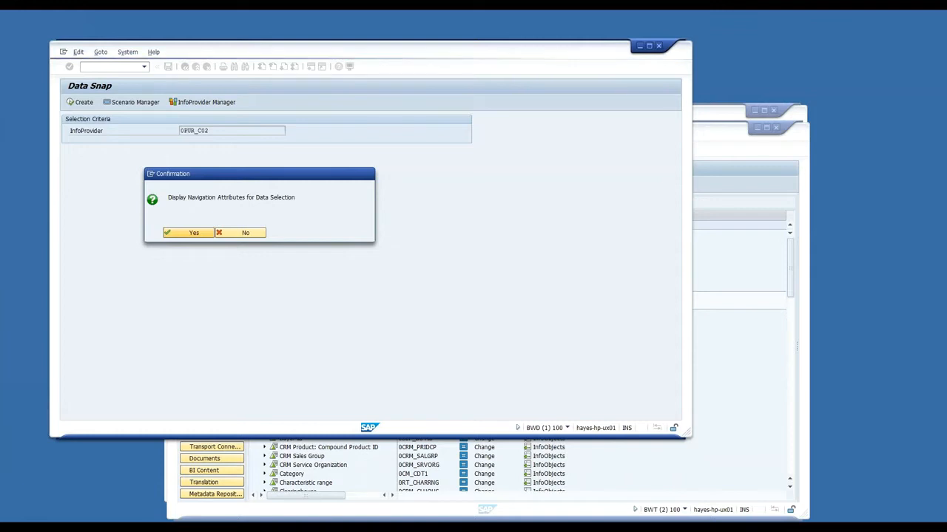
{"action": "left_click", "coordinate": [178, 234]}
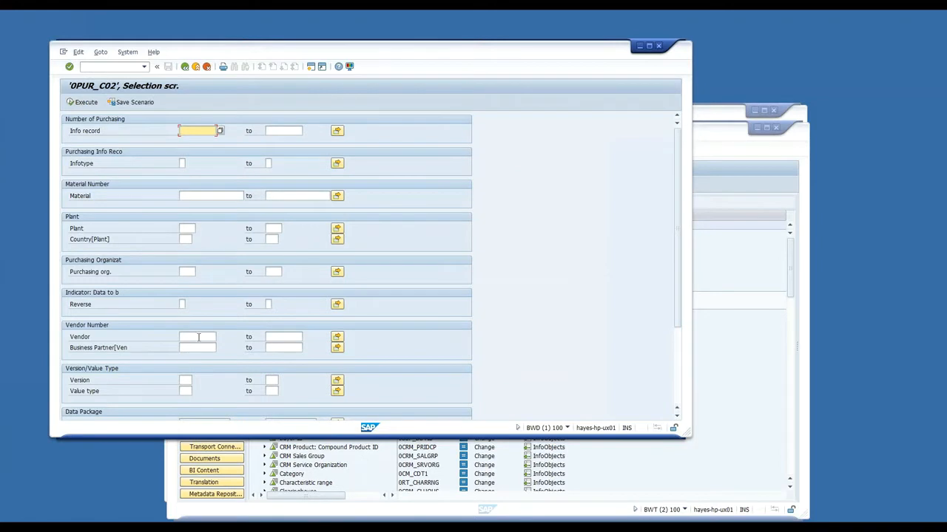
- Restrict the Plant selection to the single values P90 and P92
{"action": "left_click", "coordinate": [191, 231]}
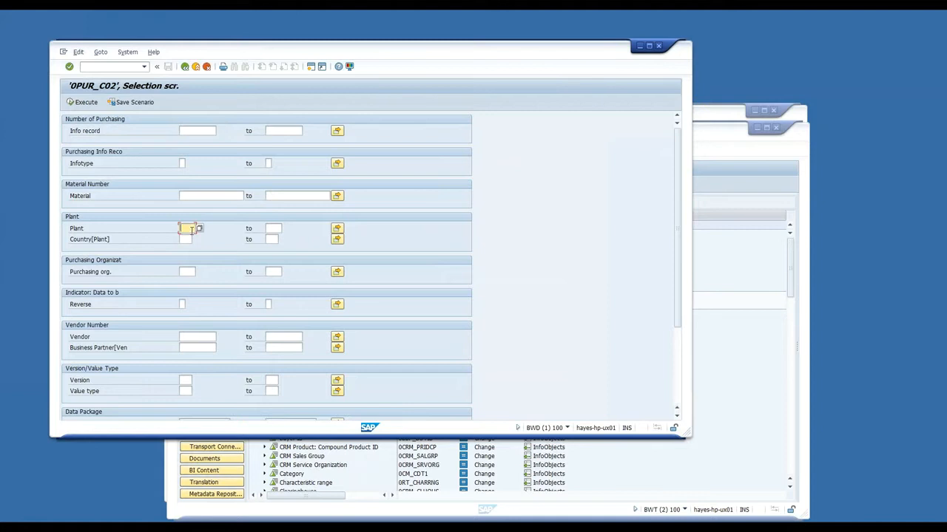
{"action": "left_click", "coordinate": [337, 229]}
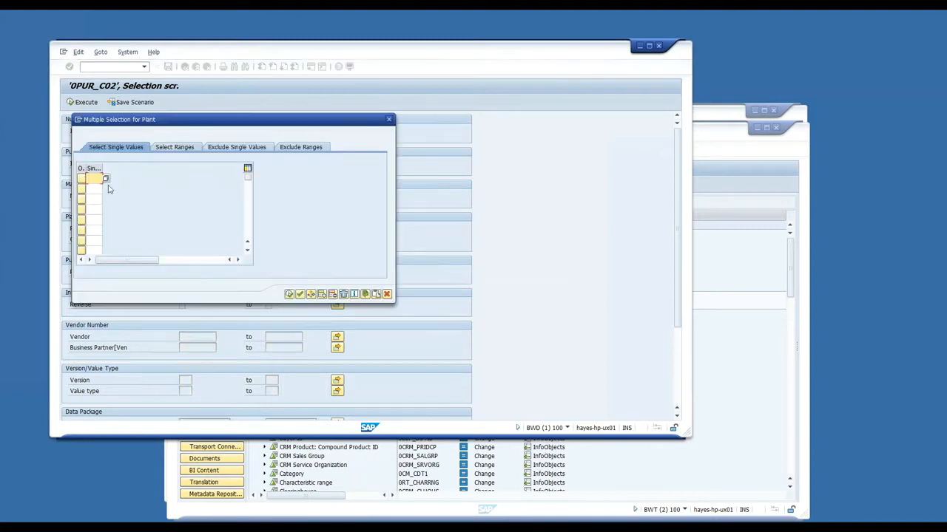
{"action": "type", "text": "P"}
{"action": "left_click", "coordinate": [94, 187]}
{"action": "left_click", "coordinate": [98, 190]}
{"action": "type", "text": "P"}
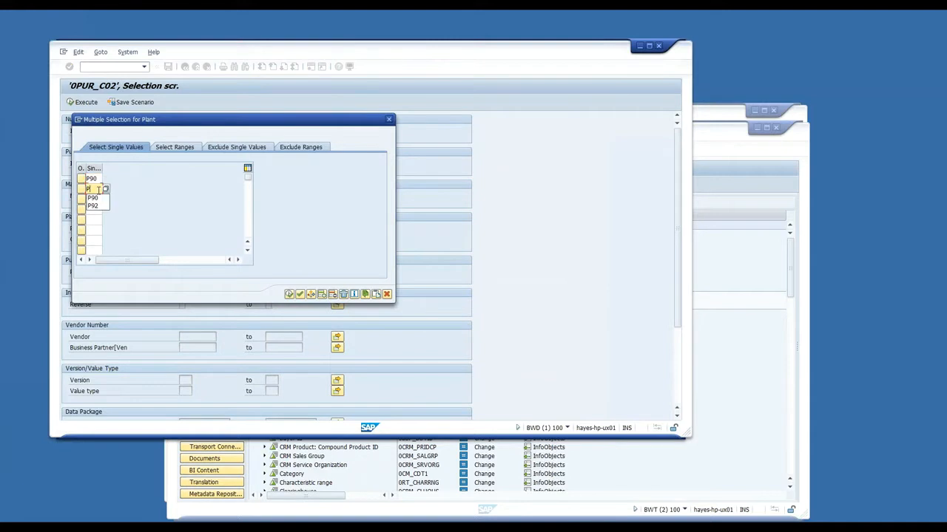
{"action": "left_click", "coordinate": [95, 208]}
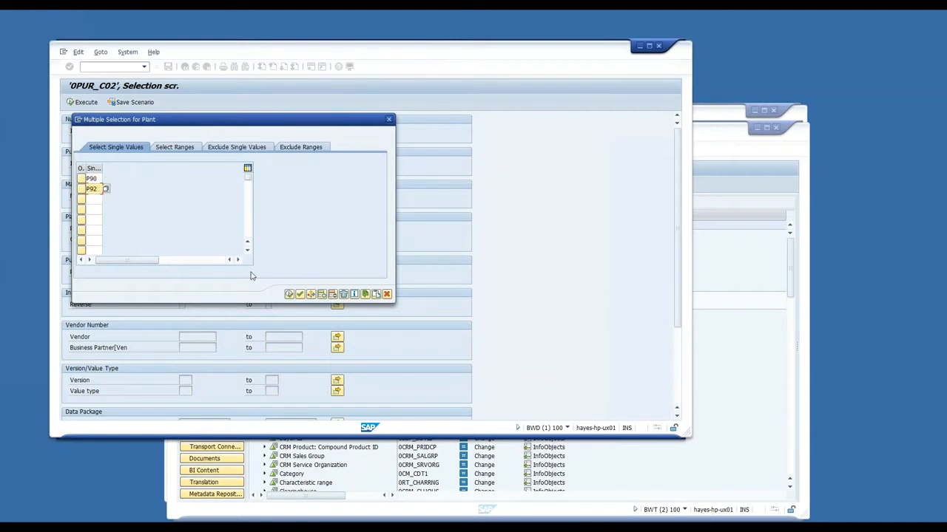
{"action": "left_click", "coordinate": [289, 294]}
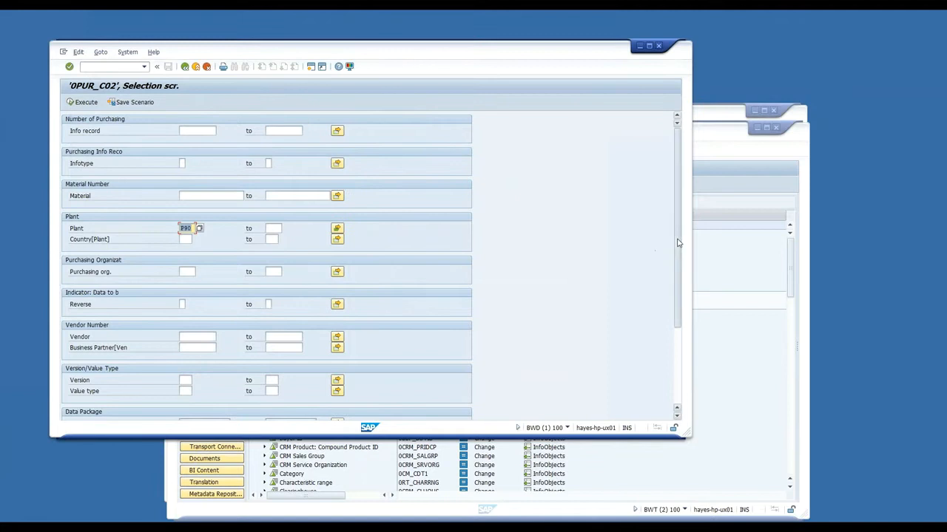
- Save the plant selection as a scenario with the description "0PUR_C02 010 Plant 90 and 92"
{"action": "scroll", "coordinate": [677, 242], "scroll_direction": "down", "scroll_amount": 3}
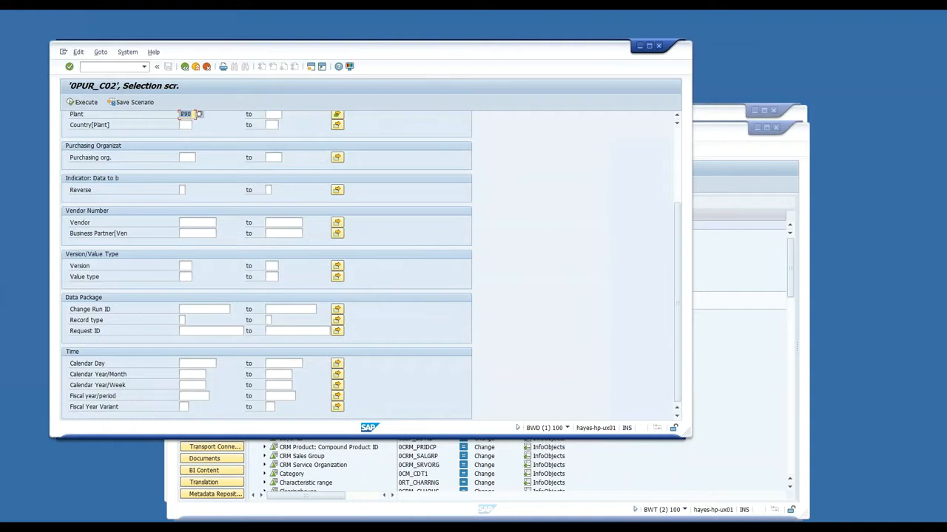
{"action": "scroll", "coordinate": [659, 178], "scroll_direction": "up", "scroll_amount": 3}
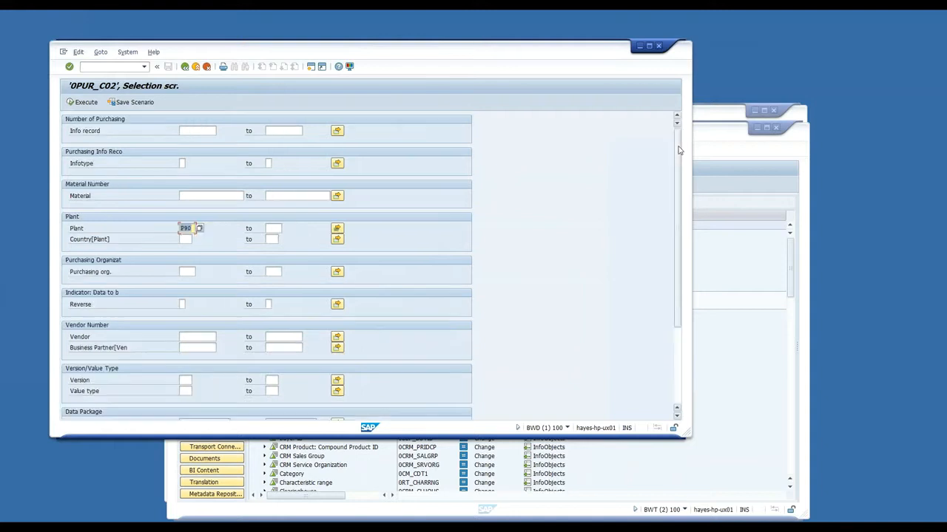
{"action": "left_click", "coordinate": [129, 103]}
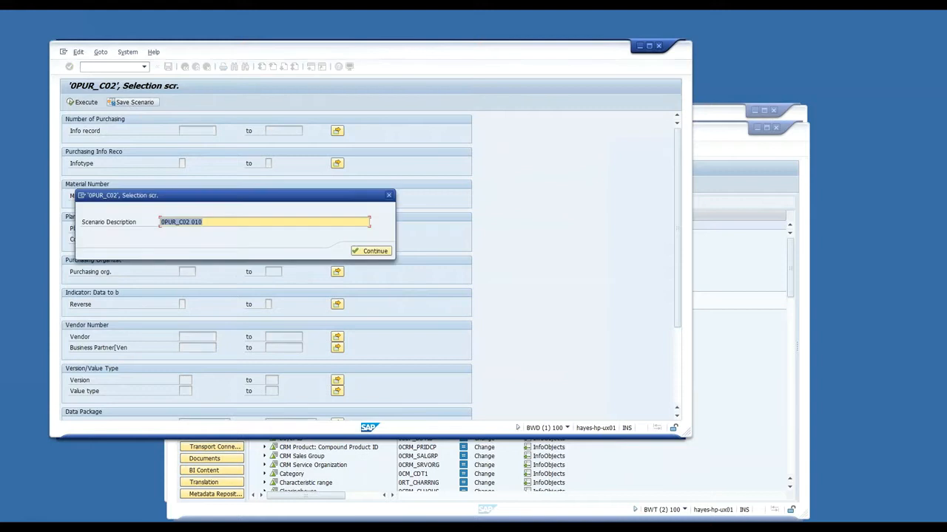
{"action": "left_click", "coordinate": [246, 222]}
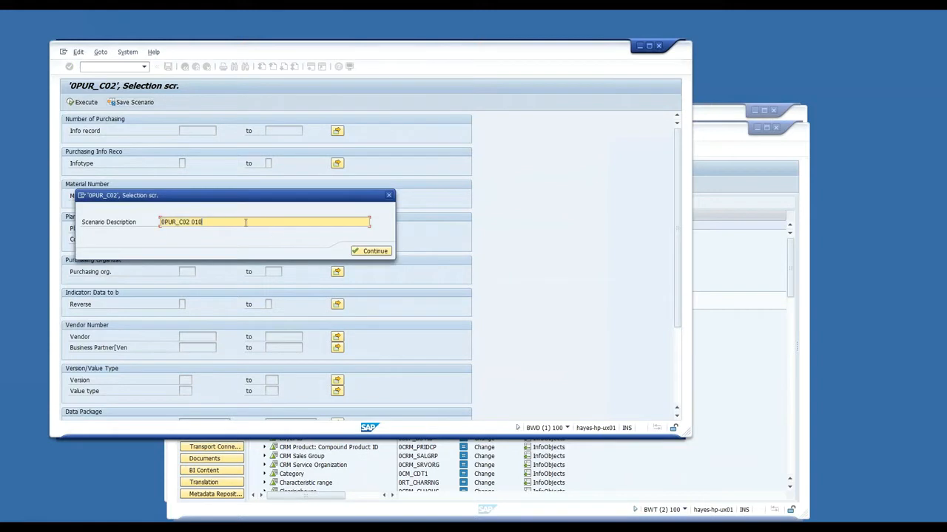
{"action": "type", "text": "Plant 90 and 92"}
{"action": "left_click", "coordinate": [380, 253]}
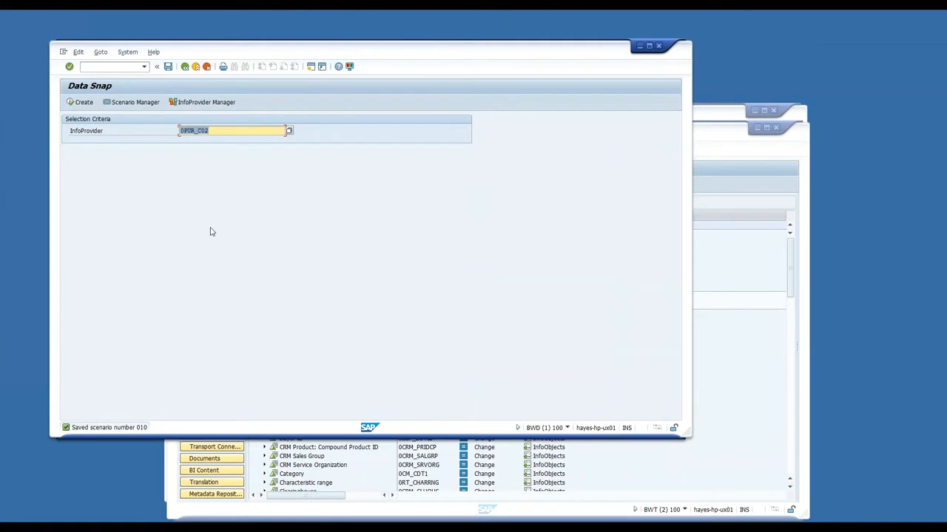
- View the saved scenarios for 0PUR_C02 in Scenario Manager and return to Gold Client Solutions
{"action": "left_click", "coordinate": [136, 102]}
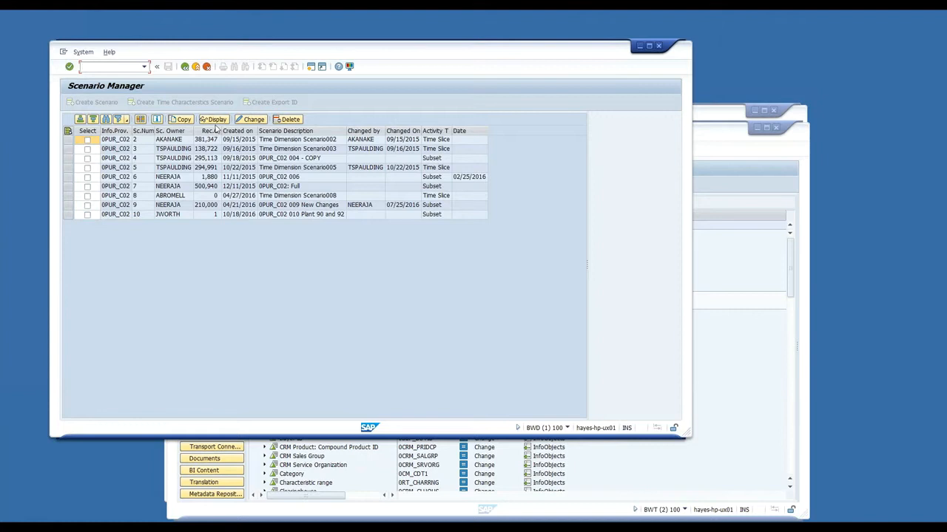
{"action": "left_click", "coordinate": [196, 67]}
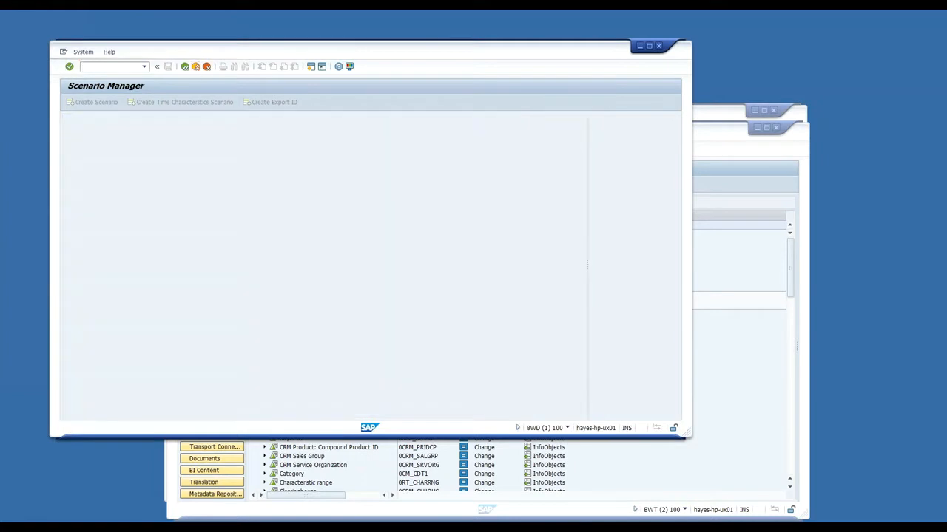
{"action": "left_click", "coordinate": [196, 67]}
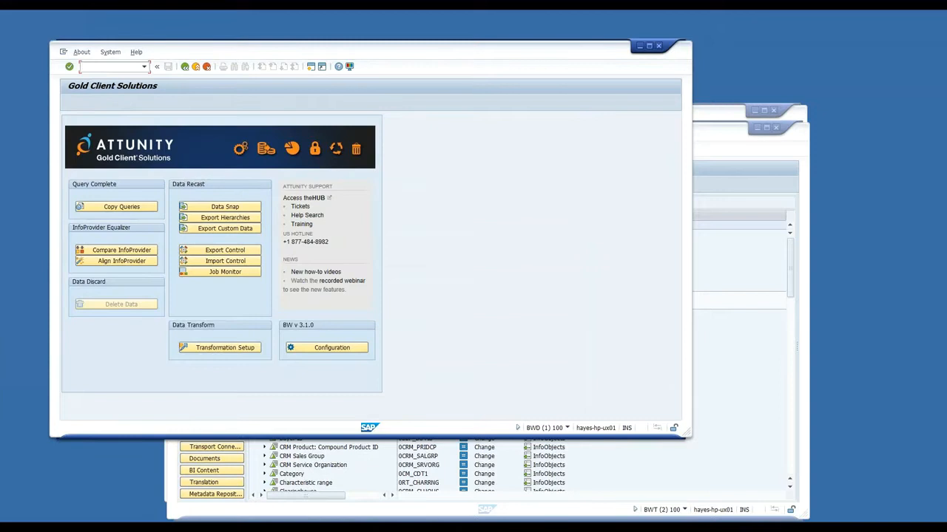
- Create a new export ID in Export Control
{"action": "left_click", "coordinate": [253, 252]}
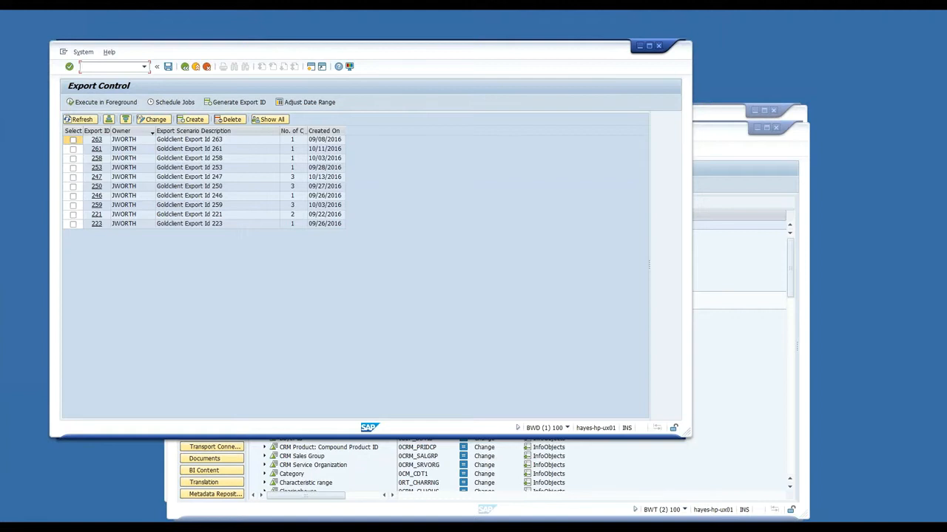
{"action": "left_click", "coordinate": [194, 120]}
{"action": "left_click", "coordinate": [289, 318]}
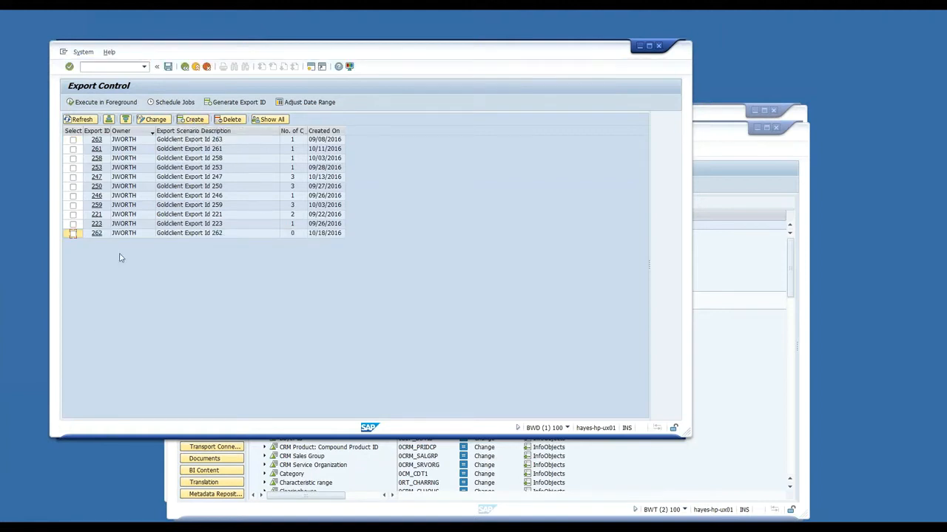
- Add a container for InfoProvider 0PUR_C02 with scenario 010 to the new export ID and save it
{"action": "left_click", "coordinate": [97, 234]}
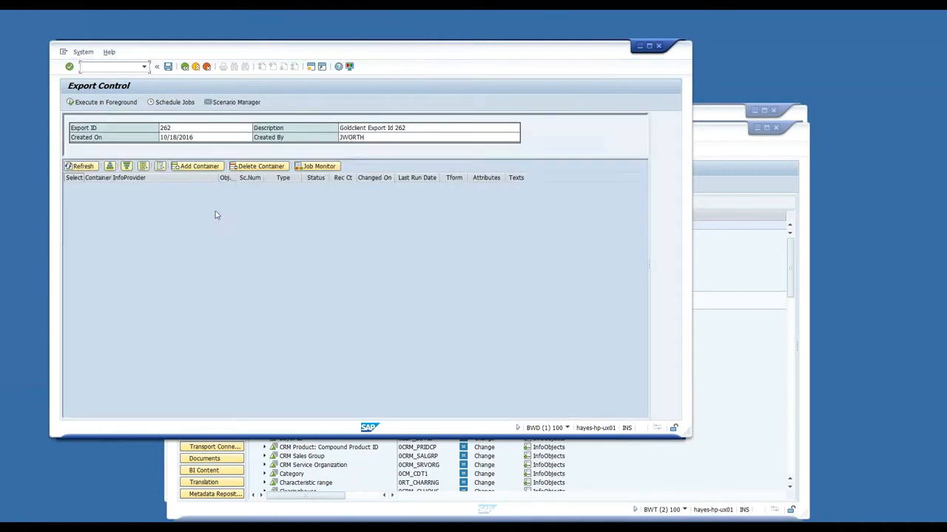
{"action": "left_click", "coordinate": [193, 167]}
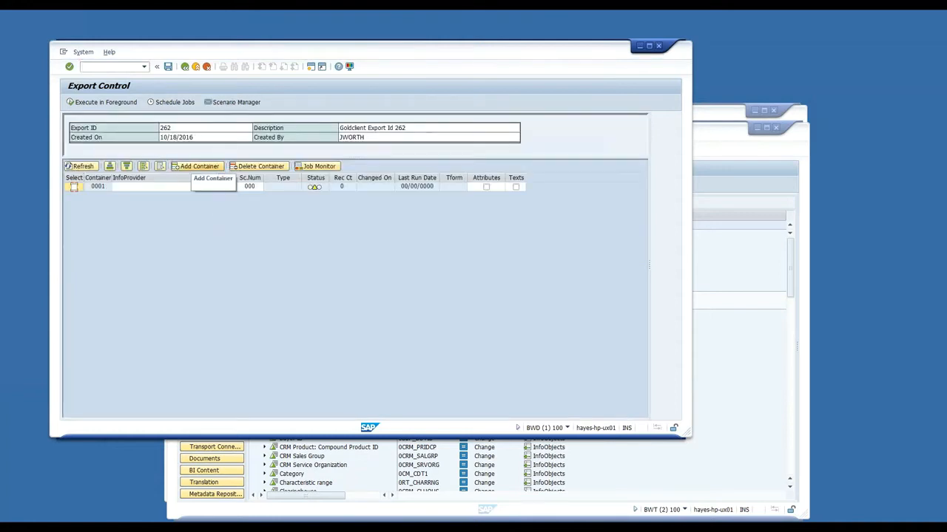
{"action": "left_click", "coordinate": [153, 189]}
{"action": "type", "text": "0"}
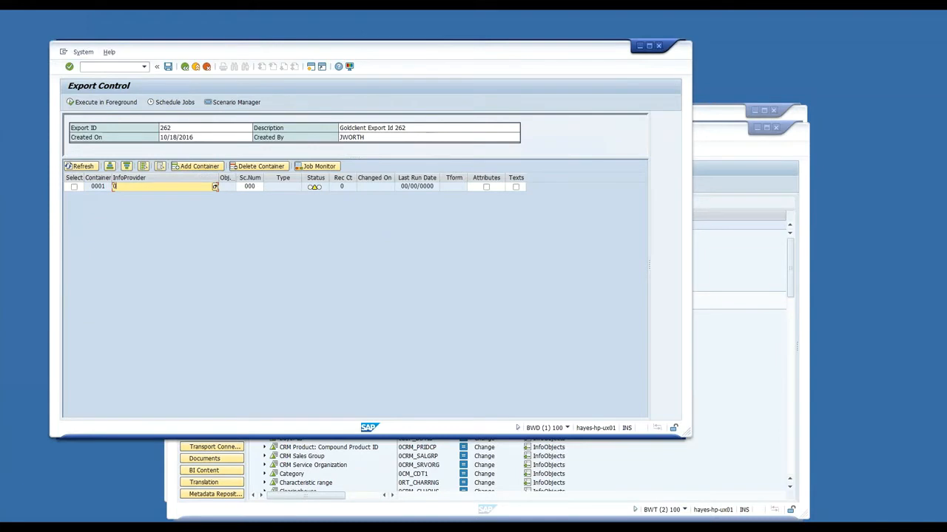
{"action": "type", "text": "PUR_C02"}
{"action": "left_click", "coordinate": [259, 188]}
{"action": "left_click", "coordinate": [259, 190]}
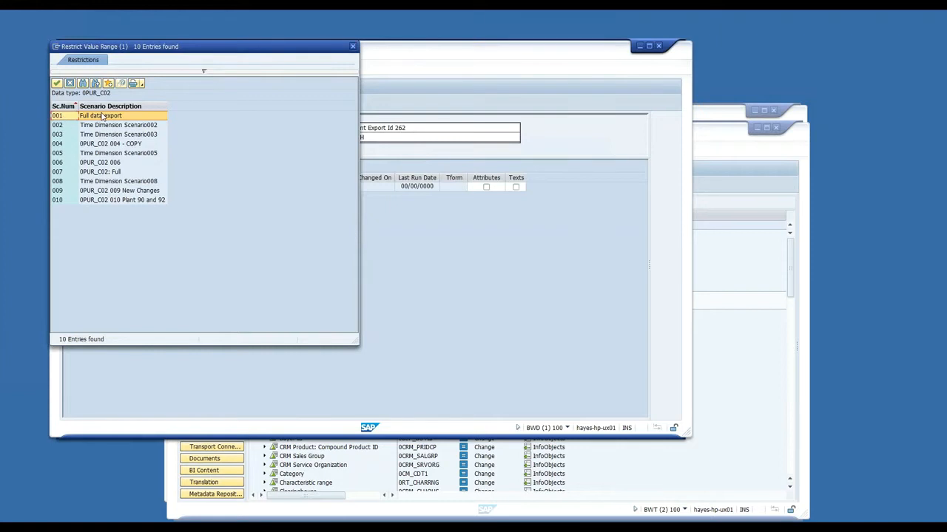
{"action": "left_click", "coordinate": [65, 201]}
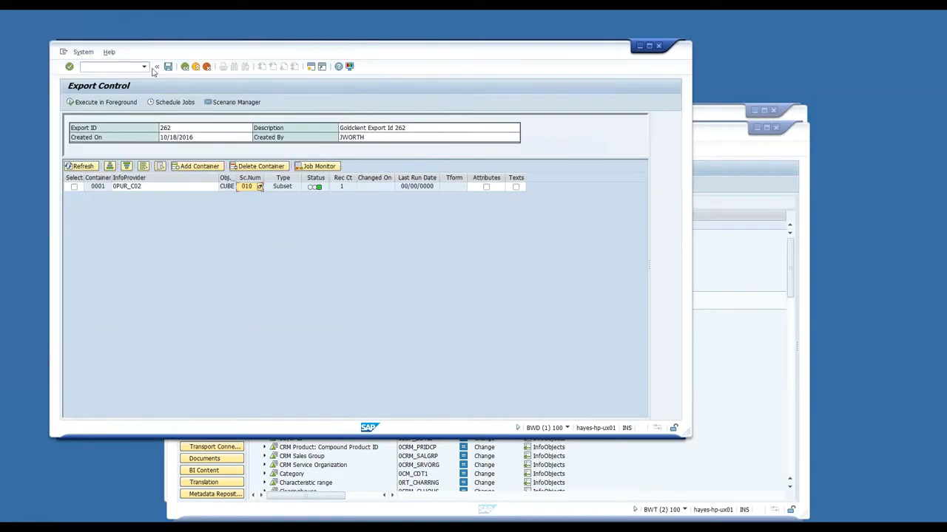
{"action": "left_click", "coordinate": [168, 68]}
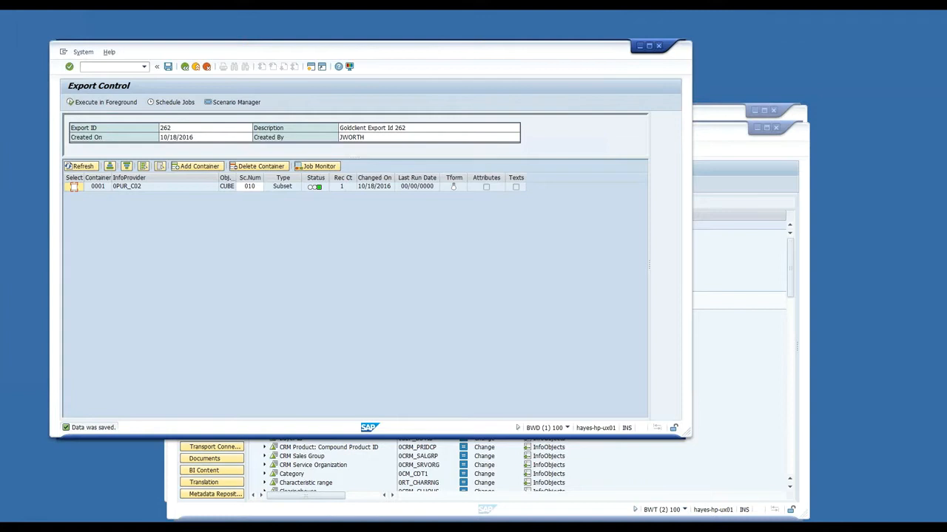
- Add a second container for InfoProvider 0MATERIAL with scenario 001 to the export
{"action": "left_click", "coordinate": [196, 166]}
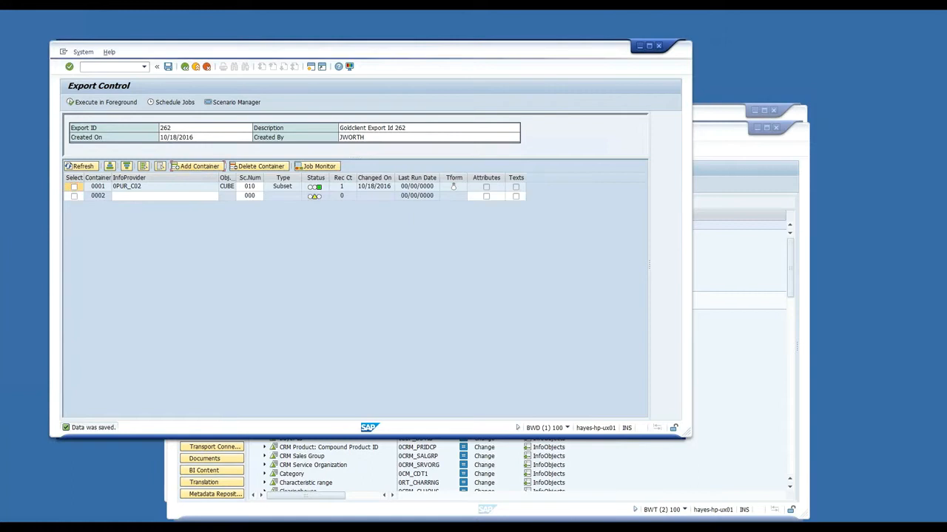
{"action": "left_click", "coordinate": [173, 197]}
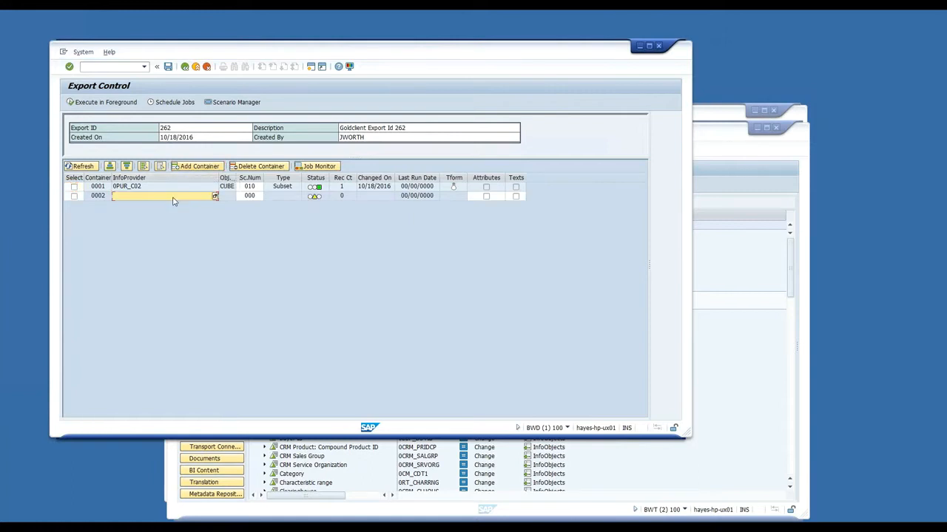
{"action": "type", "text": "0material"}
{"action": "left_click", "coordinate": [251, 196]}
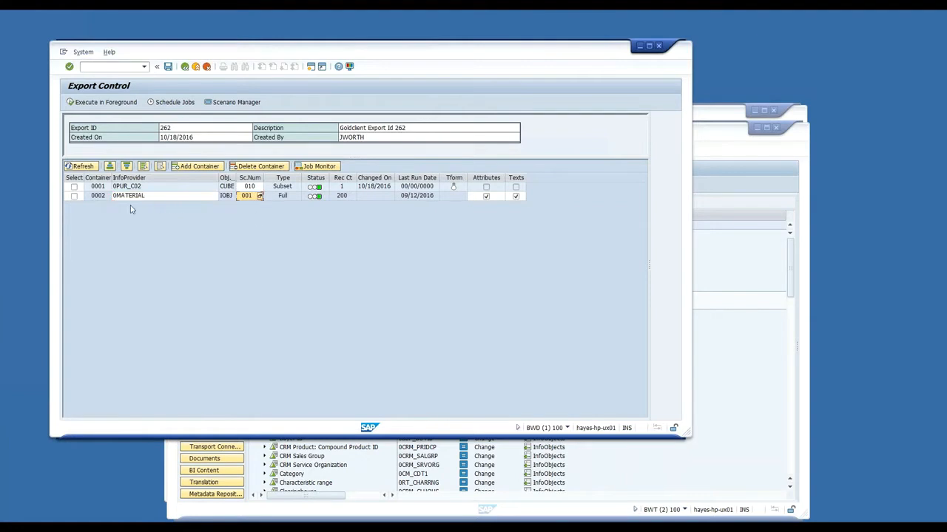
- Add a third container for InfoProvider 0PUR_C02 with time-slice scenario 008 and save the export
{"action": "left_click", "coordinate": [213, 168]}
{"action": "left_click", "coordinate": [135, 207]}
{"action": "type", "text": "0"}
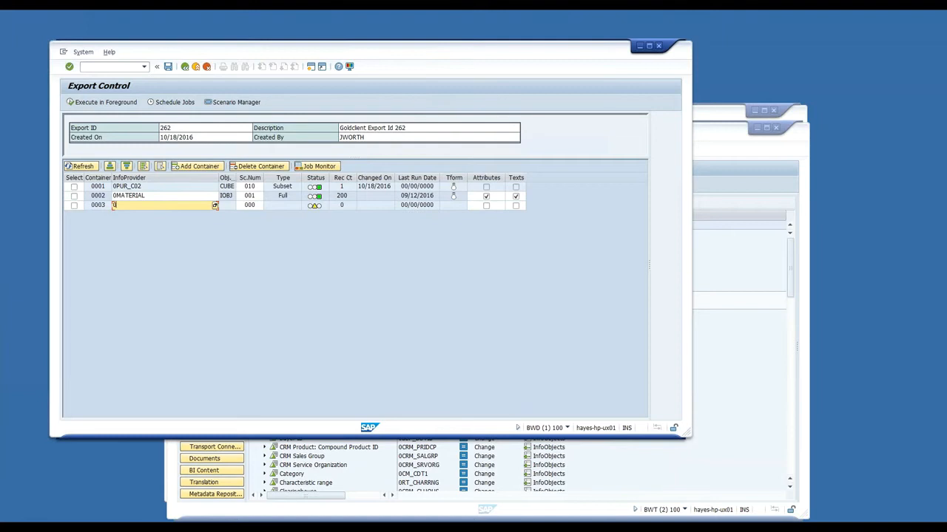
{"action": "type", "text": "pur_c02"}
{"action": "left_click", "coordinate": [251, 205]}
{"action": "left_click", "coordinate": [260, 205]}
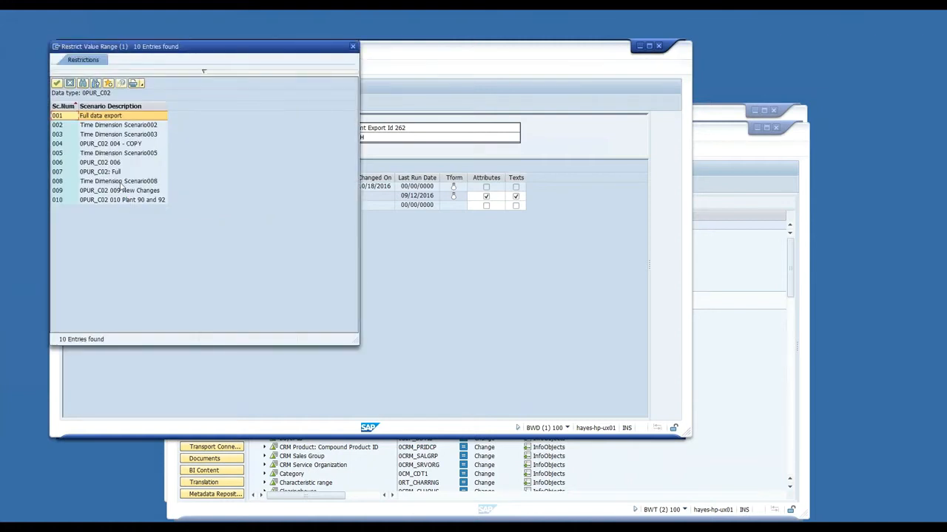
{"action": "double_click", "coordinate": [126, 181]}
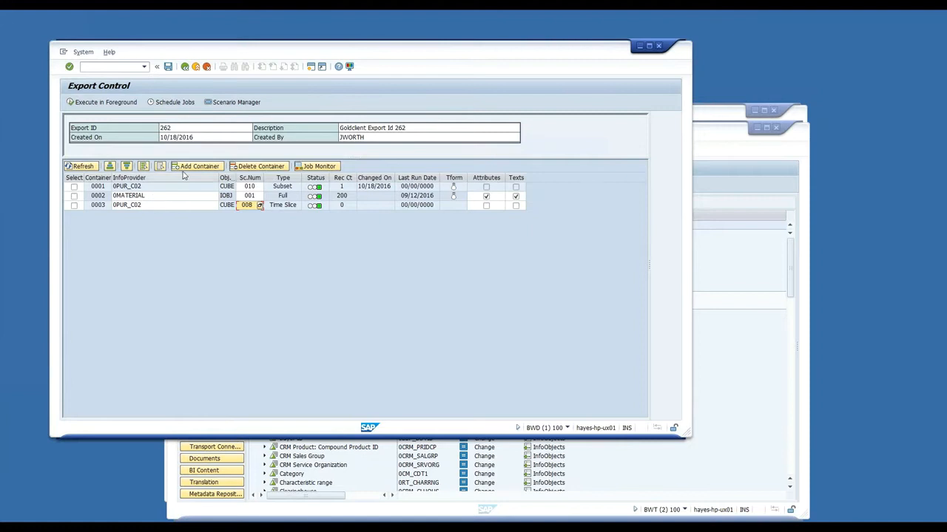
{"action": "left_click", "coordinate": [169, 68]}
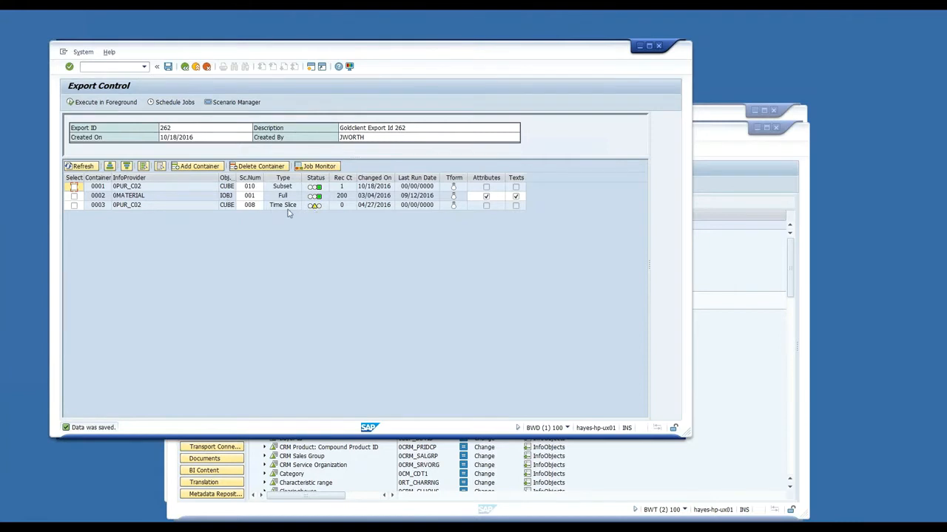
- Delete container 0003 with the time-slice scenario from the export
{"action": "left_click", "coordinate": [74, 205]}
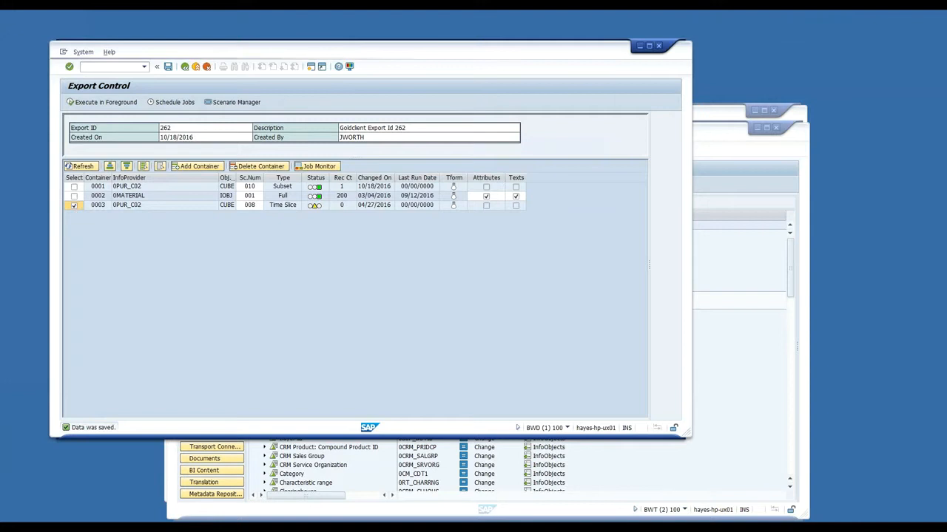
{"action": "left_click", "coordinate": [267, 166]}
{"action": "left_click", "coordinate": [355, 230]}
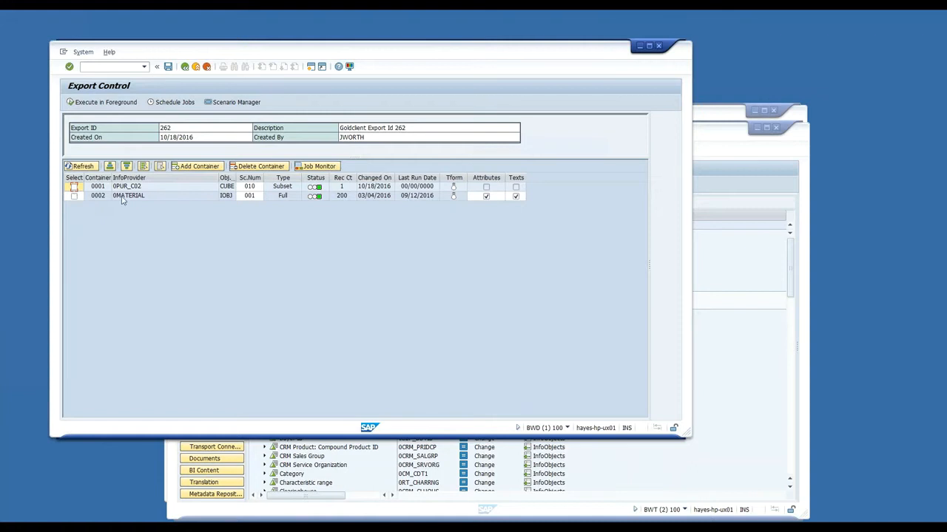
- Export container 0001 for 0PUR_C02 in the foreground and select its line in the export result list
{"action": "left_click", "coordinate": [74, 188]}
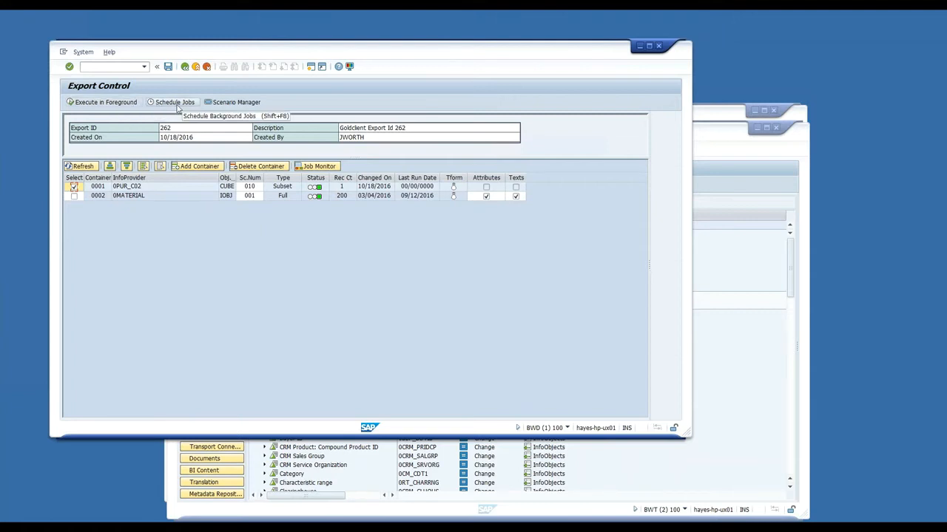
{"action": "left_click", "coordinate": [97, 105]}
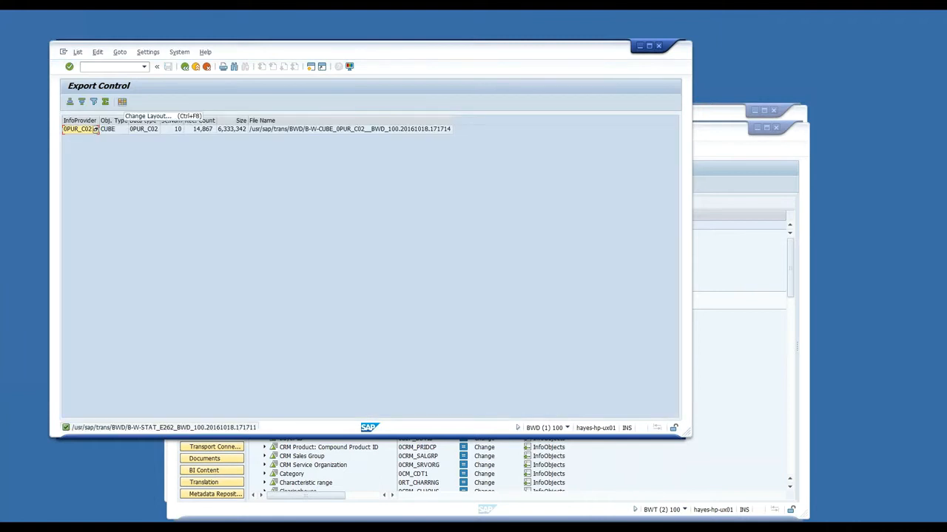
{"action": "left_click", "coordinate": [193, 131]}
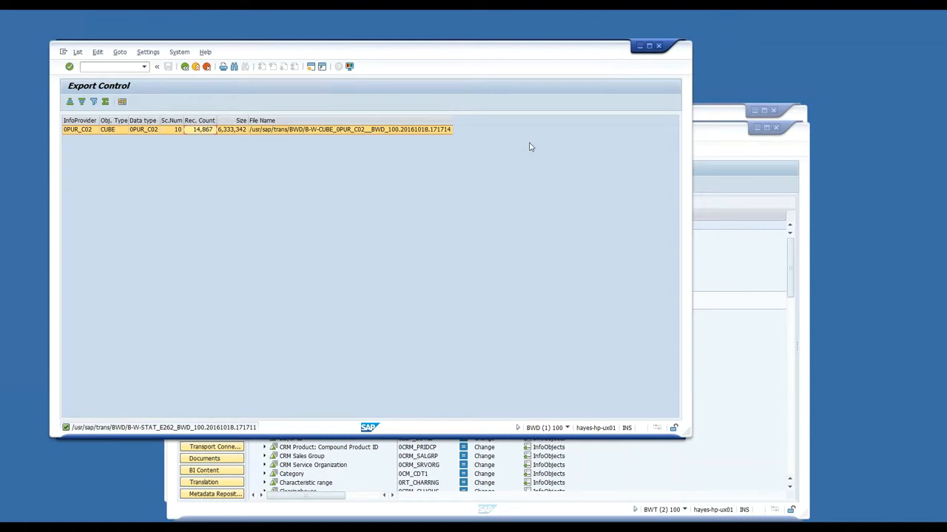
- Switch to the BWT workbench and open the request management of the Vendor Evaluation InfoCube 0PUR_C02
{"action": "left_click", "coordinate": [715, 131]}
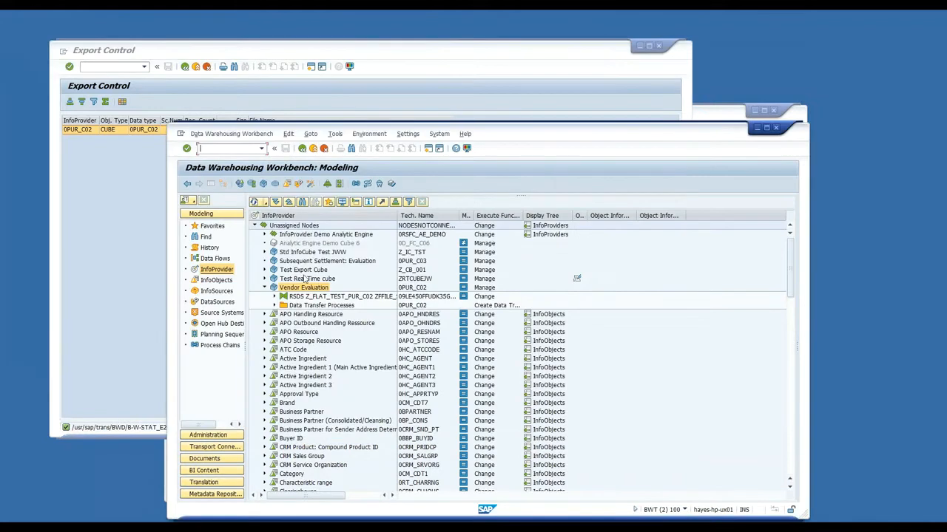
{"action": "left_click", "coordinate": [274, 289]}
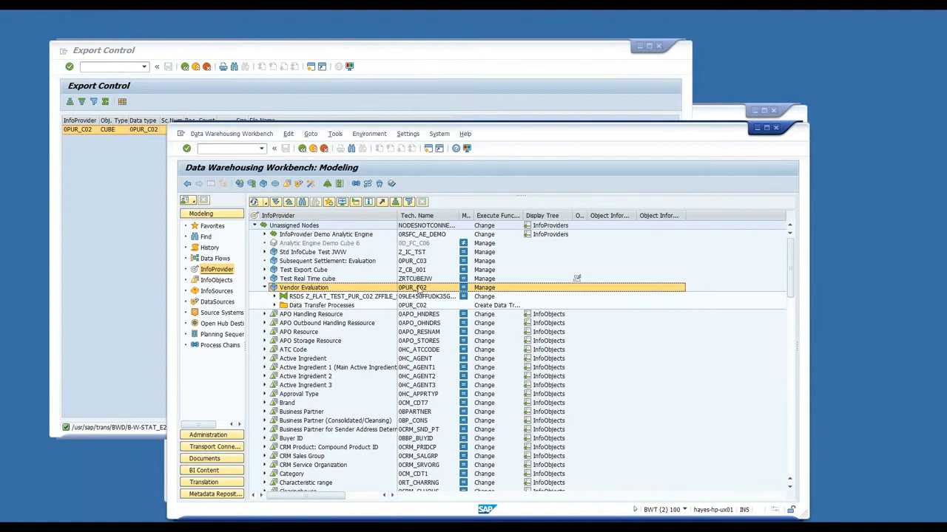
{"action": "right_click", "coordinate": [301, 294]}
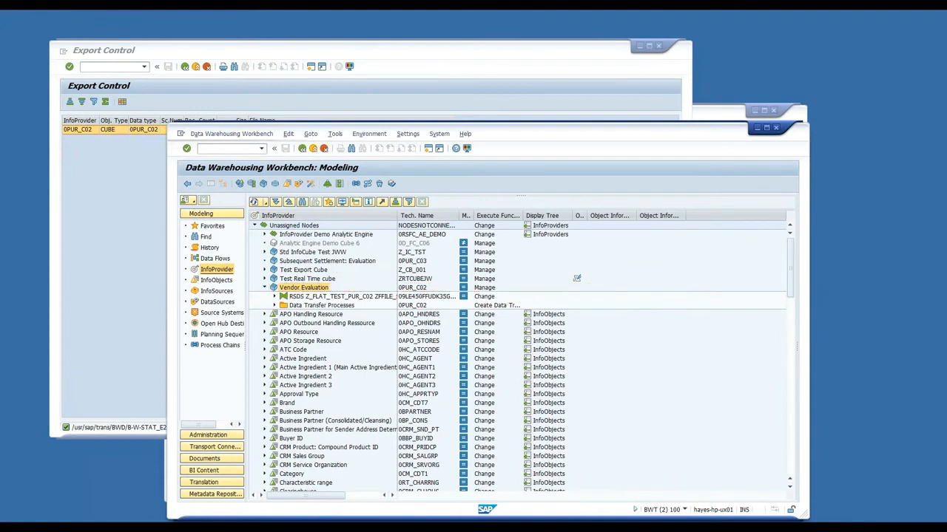
{"action": "left_click", "coordinate": [335, 418]}
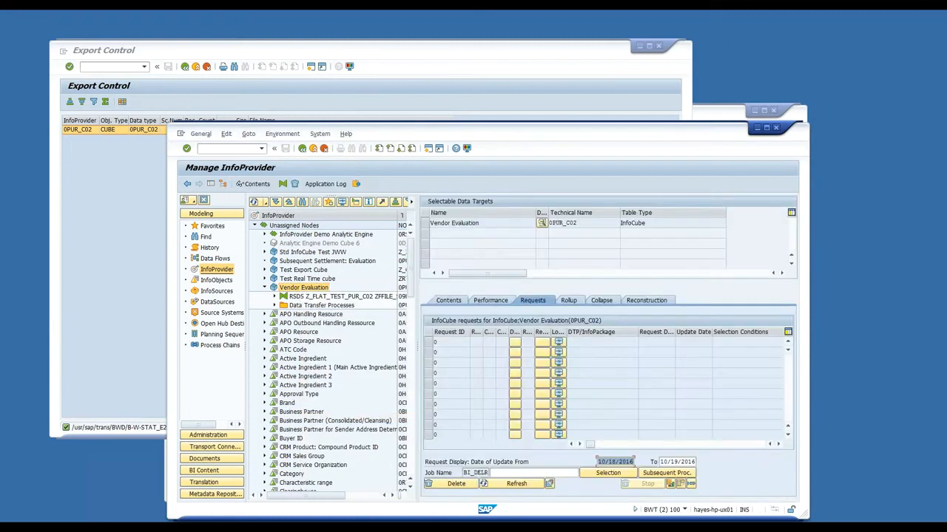
- Inspect the existing flat-file transformation and the data transfer processes under Vendor Evaluation, and collapse the process folder again
{"action": "left_click", "coordinate": [282, 297]}
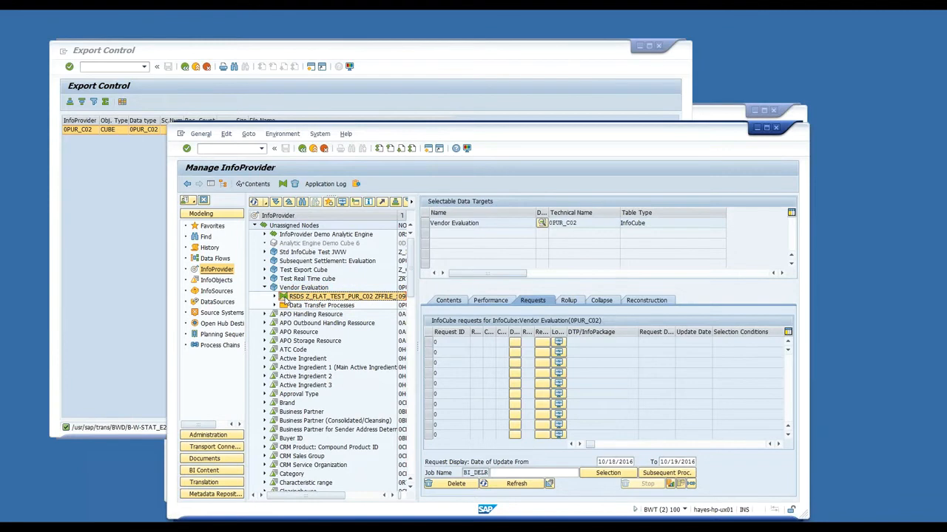
{"action": "left_click", "coordinate": [275, 306]}
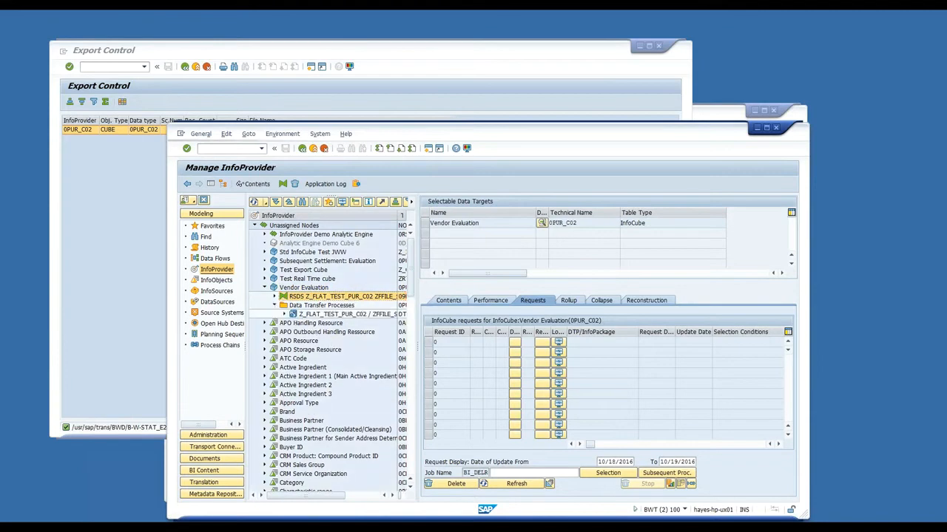
{"action": "left_click", "coordinate": [274, 297]}
{"action": "left_click", "coordinate": [311, 306]}
{"action": "left_click", "coordinate": [274, 296]}
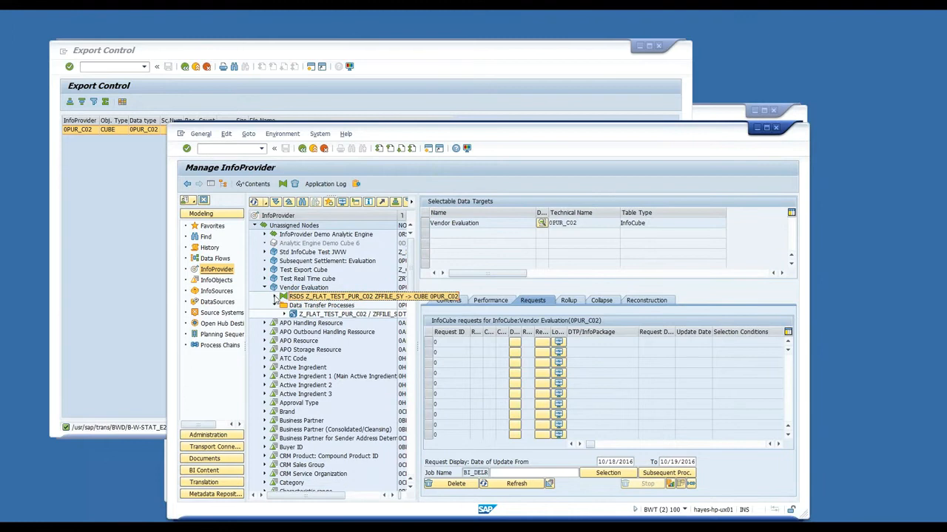
{"action": "left_click", "coordinate": [275, 305]}
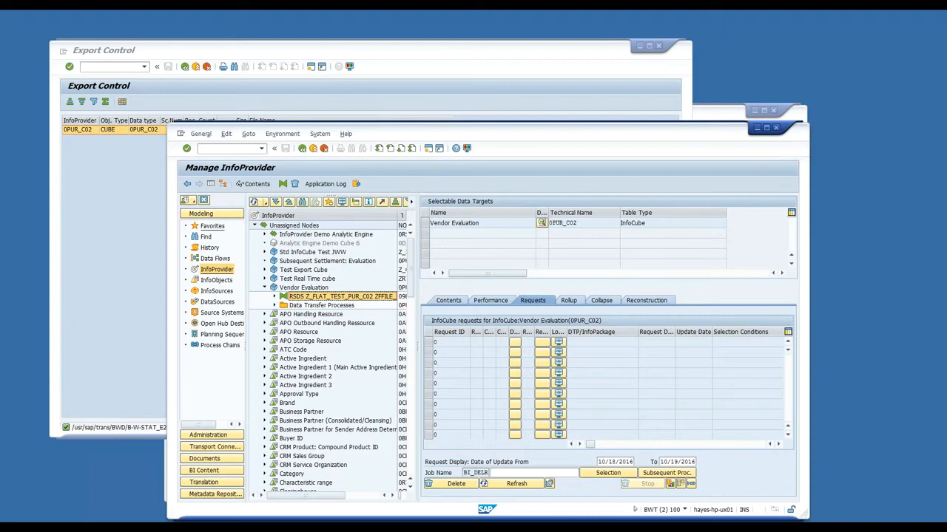
- Switch to the other BWT session, start transaction zgoldbw and open Gold Client's Import Control
{"action": "left_click", "coordinate": [715, 111]}
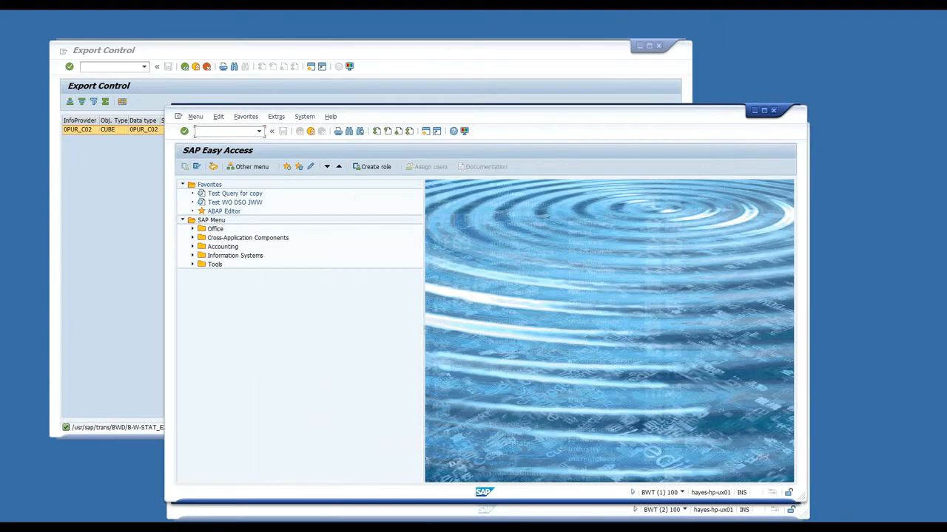
{"action": "type", "text": "zgoldbw"}
{"action": "key", "text": "Return"}
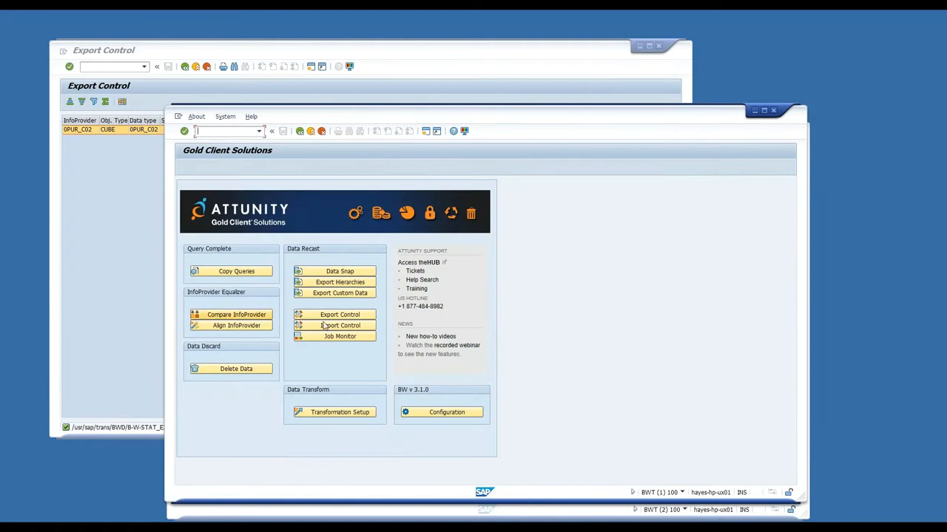
{"action": "left_click", "coordinate": [364, 328]}
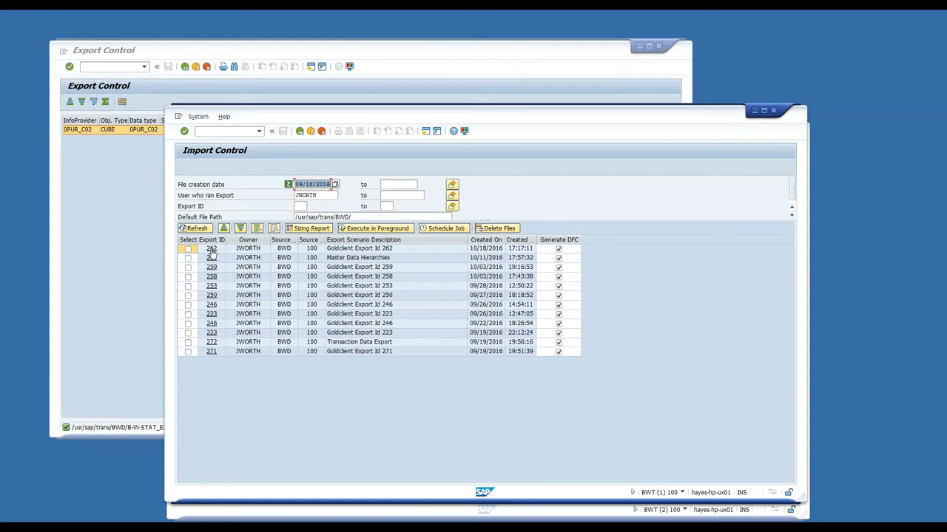
- Open export 262 and import its container 0001 for 0PUR_C02 in the foreground
{"action": "left_click", "coordinate": [212, 250]}
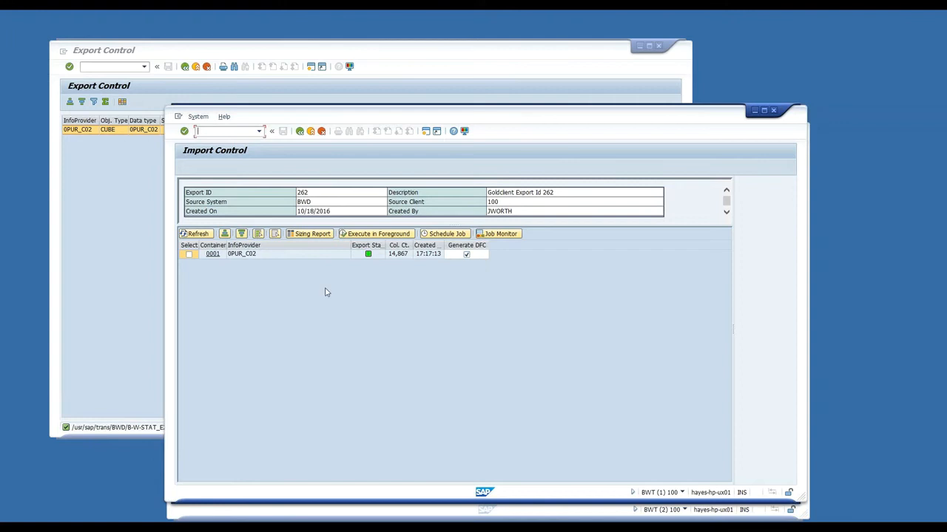
{"action": "left_click", "coordinate": [189, 255]}
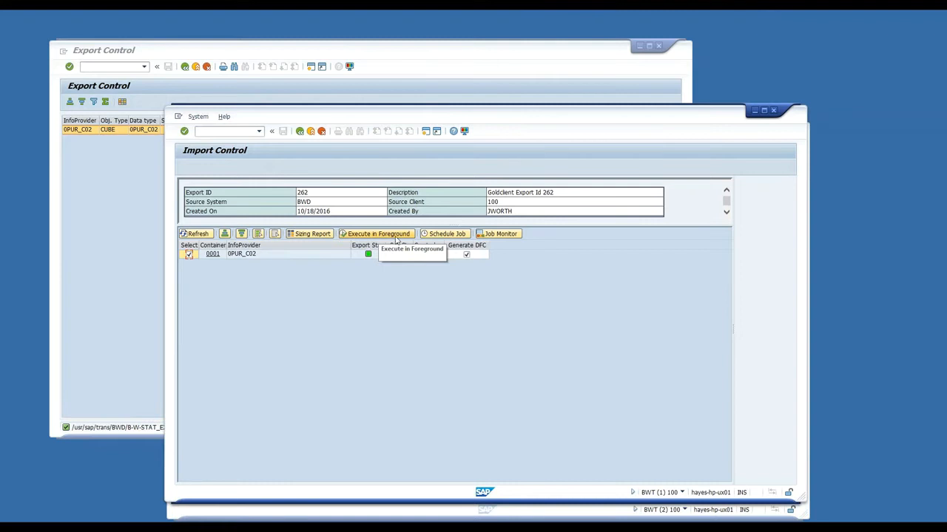
{"action": "left_click", "coordinate": [403, 237]}
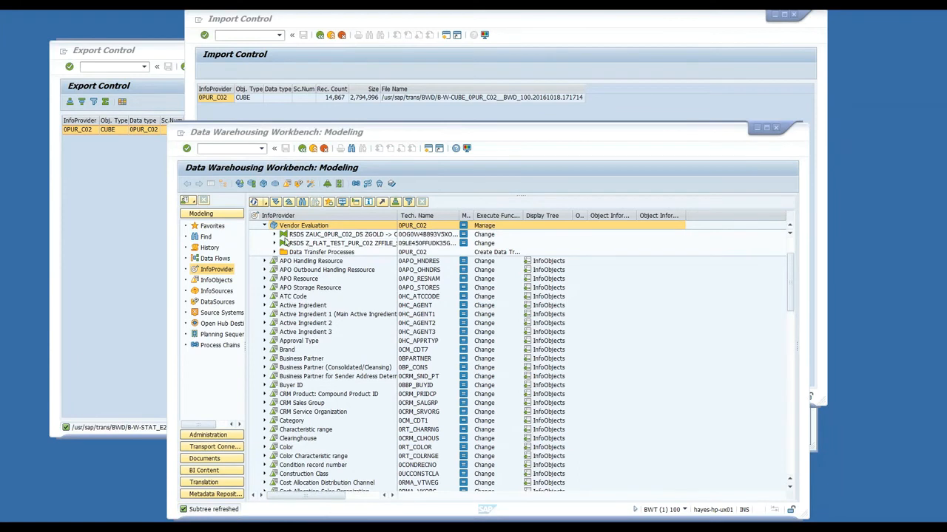
- Examine the ZAUC_0PUR_C02_DS ZGOLD transformation, DataSource, InfoPackage and data transfer process under Vendor Evaluation
{"action": "left_click", "coordinate": [291, 236]}
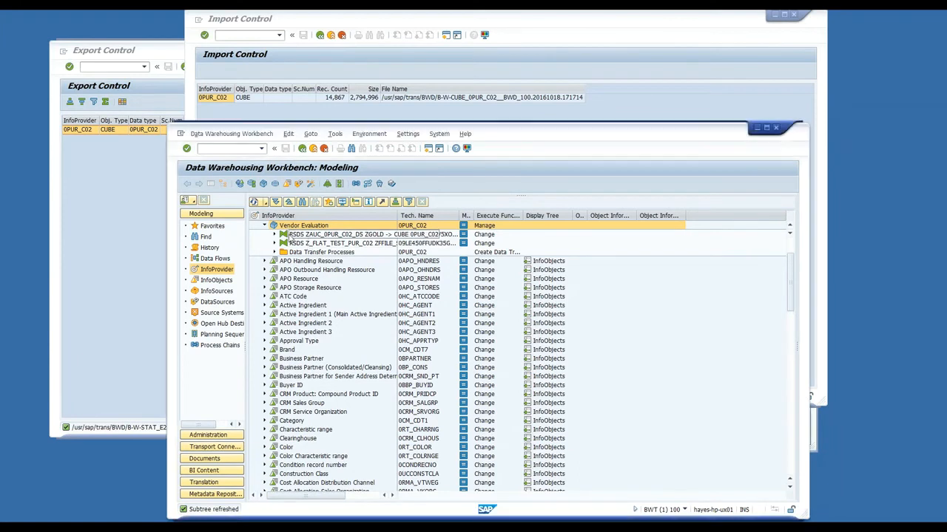
{"action": "left_click", "coordinate": [291, 236]}
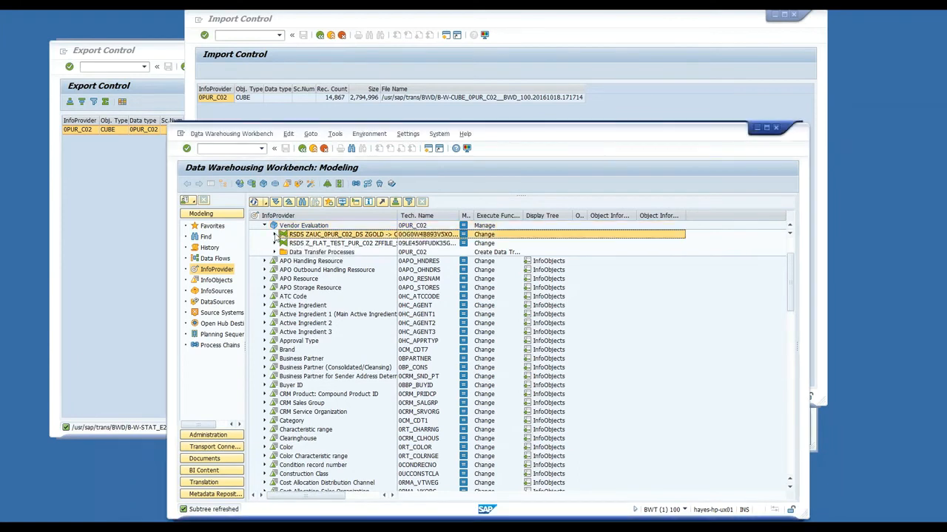
{"action": "left_click", "coordinate": [275, 235]}
{"action": "left_click", "coordinate": [285, 244]}
{"action": "left_click", "coordinate": [305, 252]}
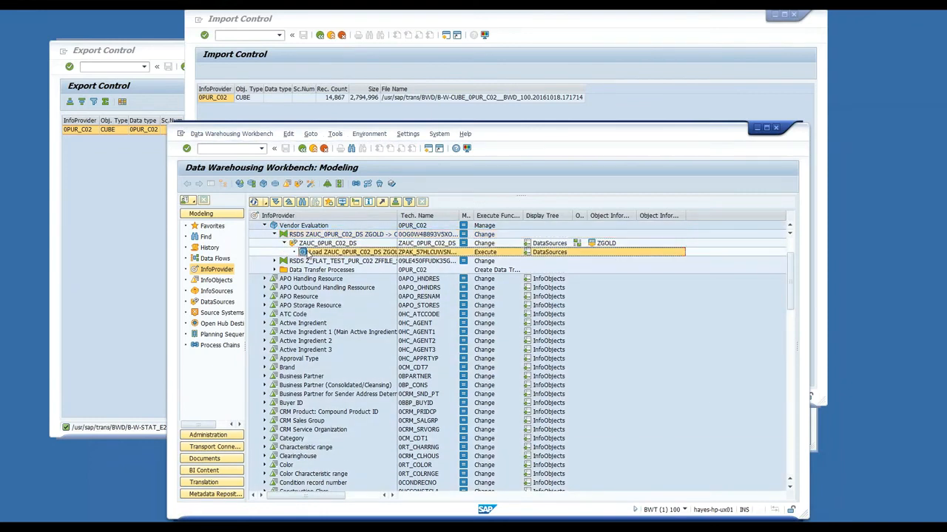
{"action": "left_click", "coordinate": [275, 270]}
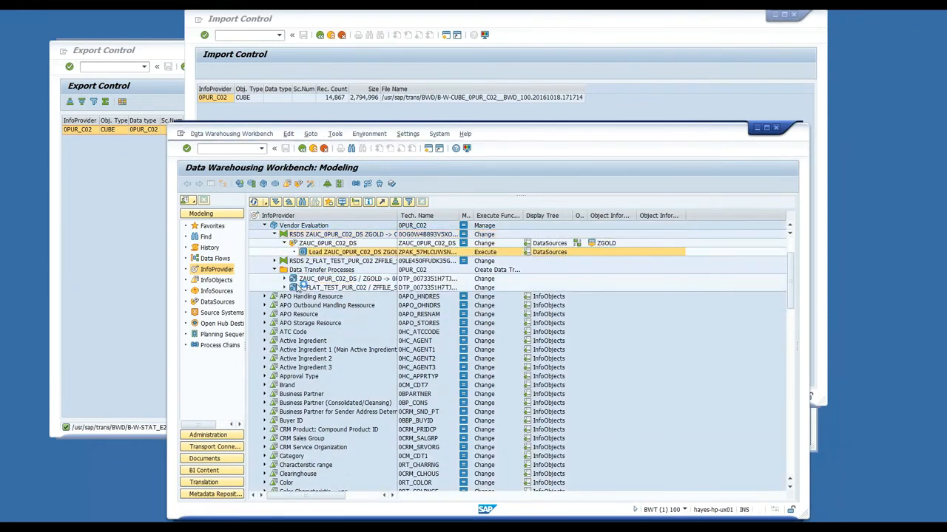
{"action": "left_click", "coordinate": [326, 281]}
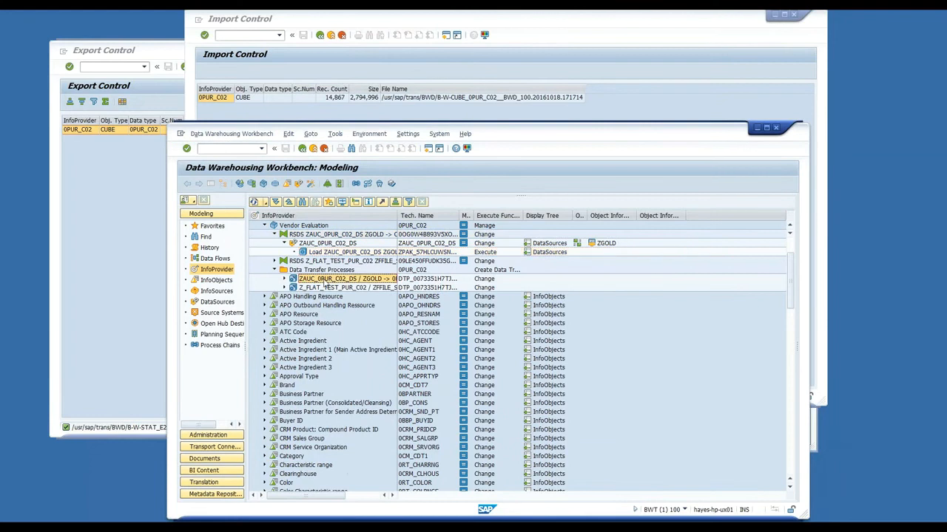
- Open the request management of Vendor Evaluation and review the transferred and added record columns of its load request
{"action": "right_click", "coordinate": [296, 227]}
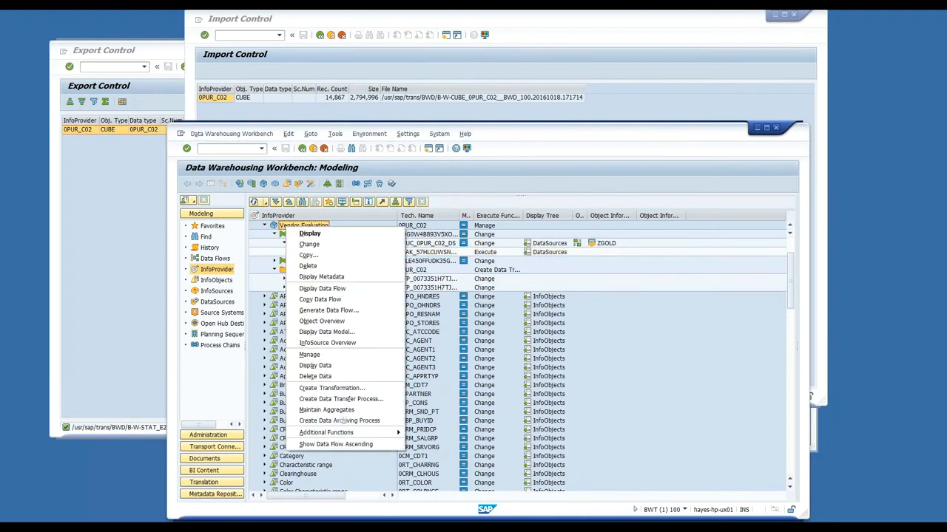
{"action": "left_click", "coordinate": [310, 355]}
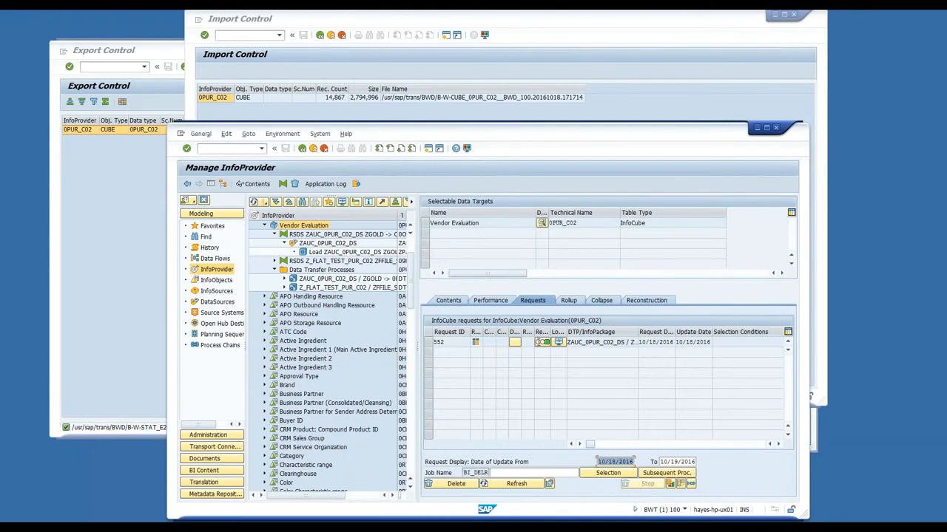
{"action": "left_click", "coordinate": [779, 443]}
{"action": "left_click", "coordinate": [779, 443]}
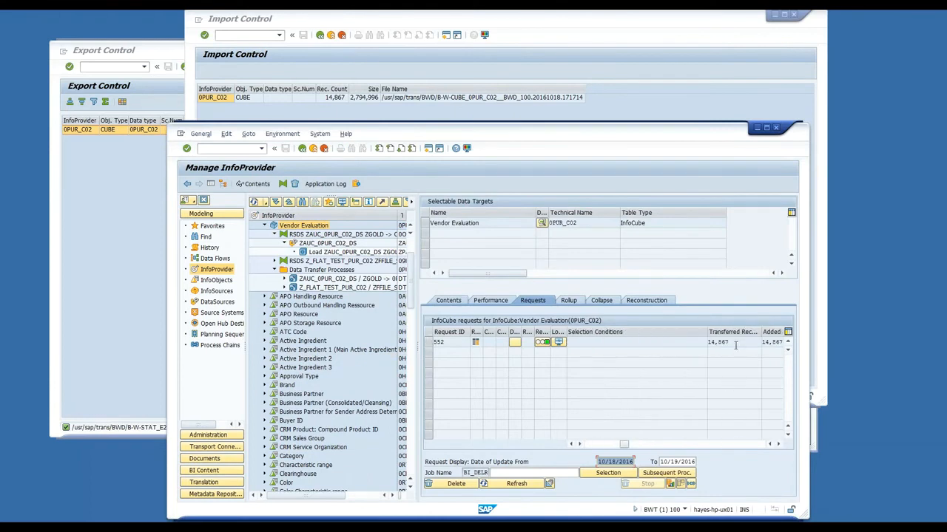
{"action": "left_click", "coordinate": [596, 444]}
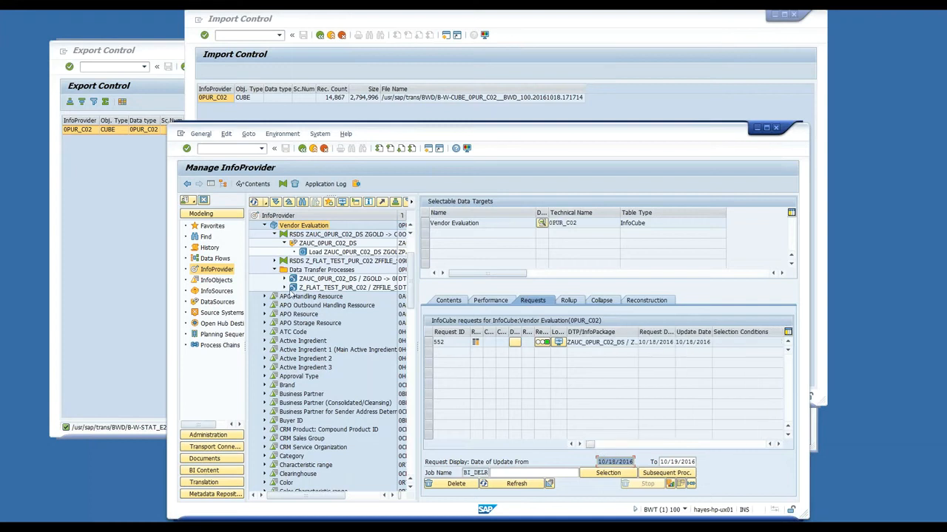
- Delete request 552 from the Vendor Evaluation InfoCube and refresh the request list
{"action": "left_click", "coordinate": [430, 343]}
{"action": "left_click", "coordinate": [457, 486]}
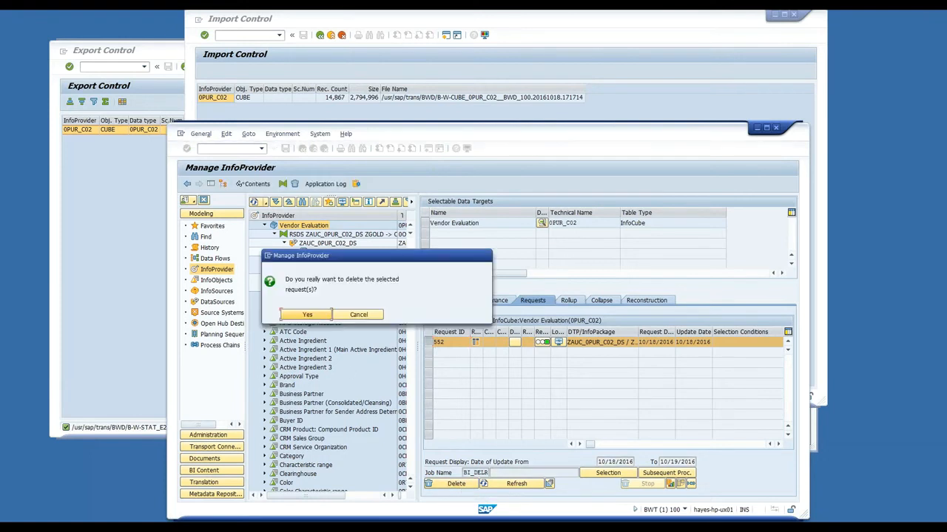
{"action": "left_click", "coordinate": [307, 315]}
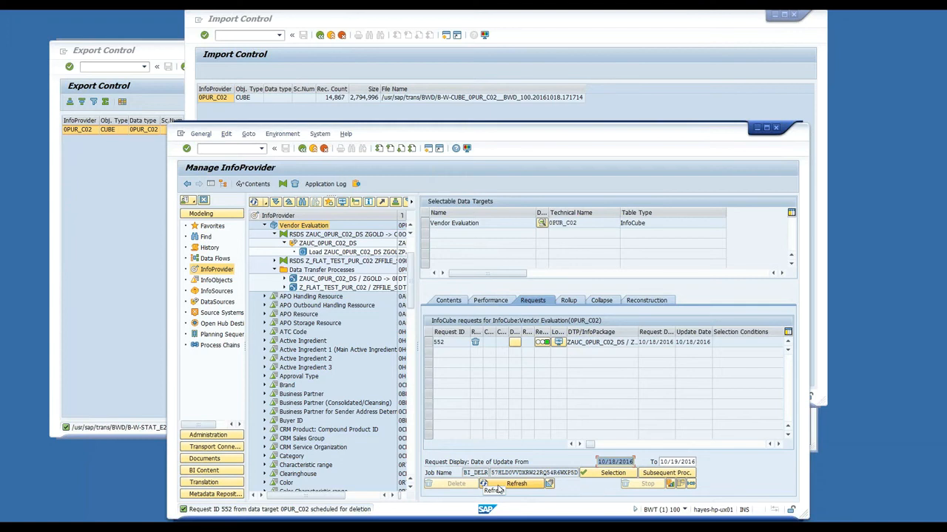
{"action": "left_click", "coordinate": [499, 488]}
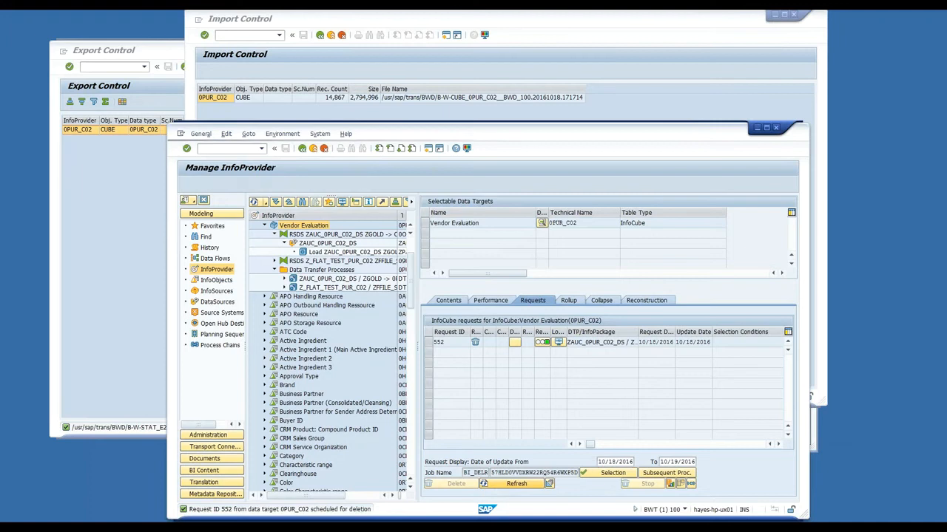
- View the PSA requests of DataSource ZAUC_0PUR_C02_DS and close the list
{"action": "right_click", "coordinate": [296, 246]}
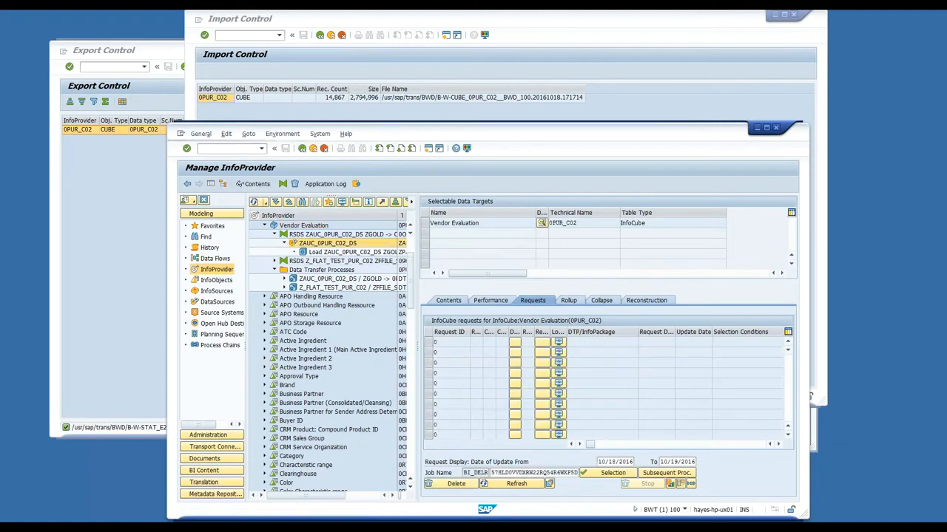
{"action": "left_click", "coordinate": [327, 338]}
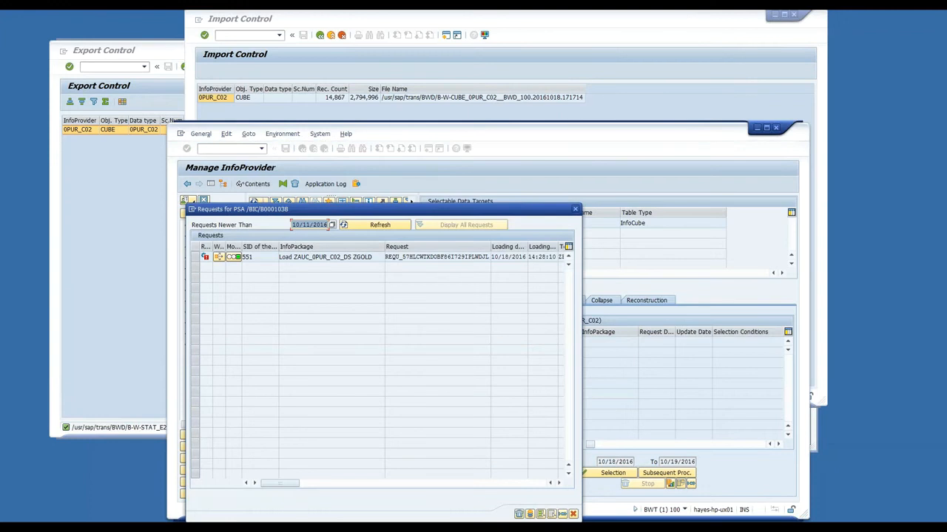
{"action": "left_click", "coordinate": [573, 514]}
- Execute the data transfer process ZAUC_0PUR_C02_DS / ZGOLD -> 0PUR_C02 and display its request monitor
{"action": "double_click", "coordinate": [299, 280]}
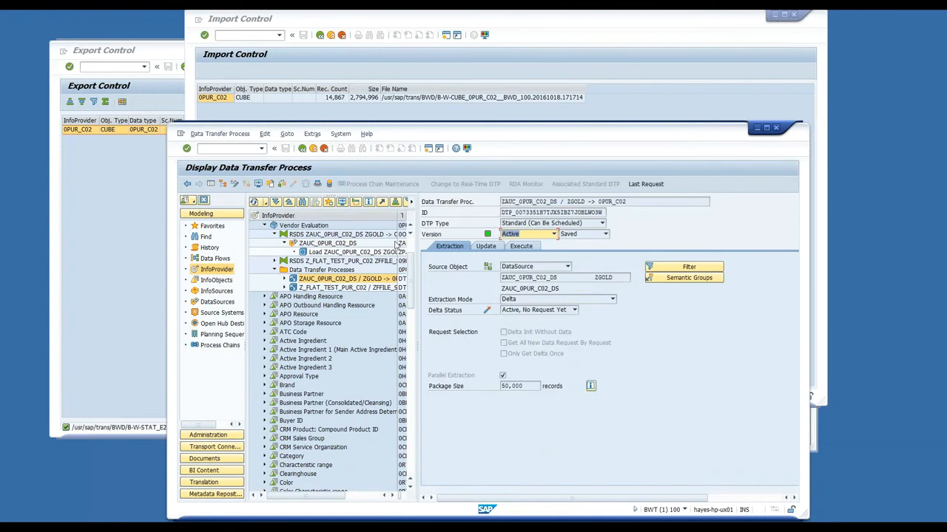
{"action": "left_click", "coordinate": [521, 246]}
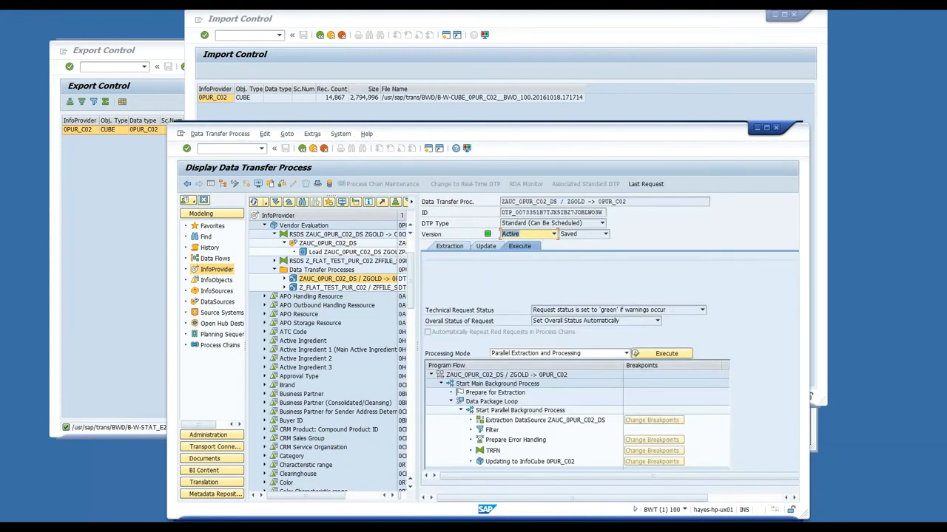
{"action": "left_click", "coordinate": [664, 353]}
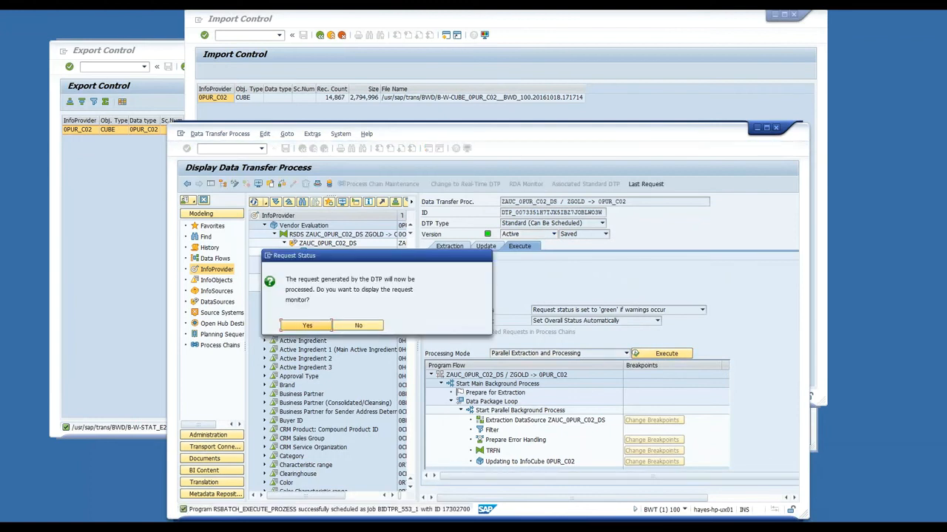
{"action": "left_click", "coordinate": [299, 327]}
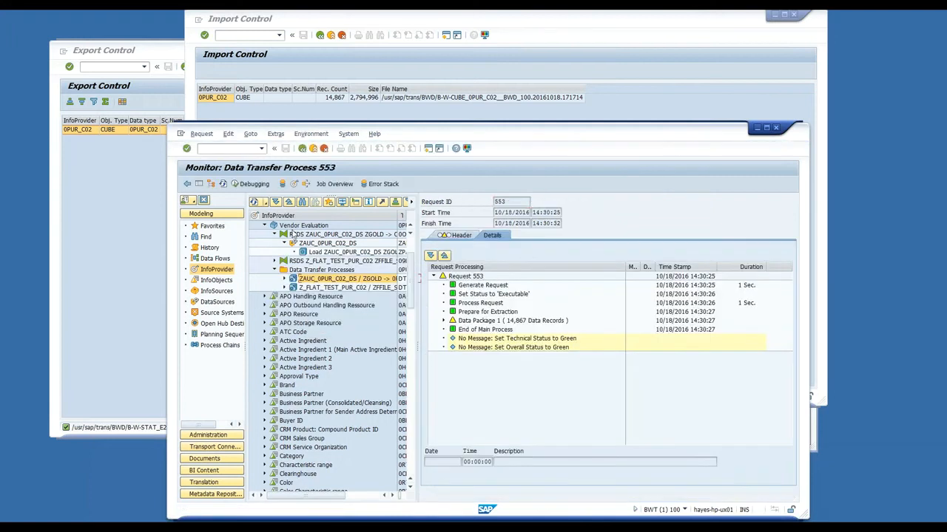
- Reopen the request management of Vendor Evaluation, refresh the request list and shift the window slightly
{"action": "right_click", "coordinate": [293, 225]}
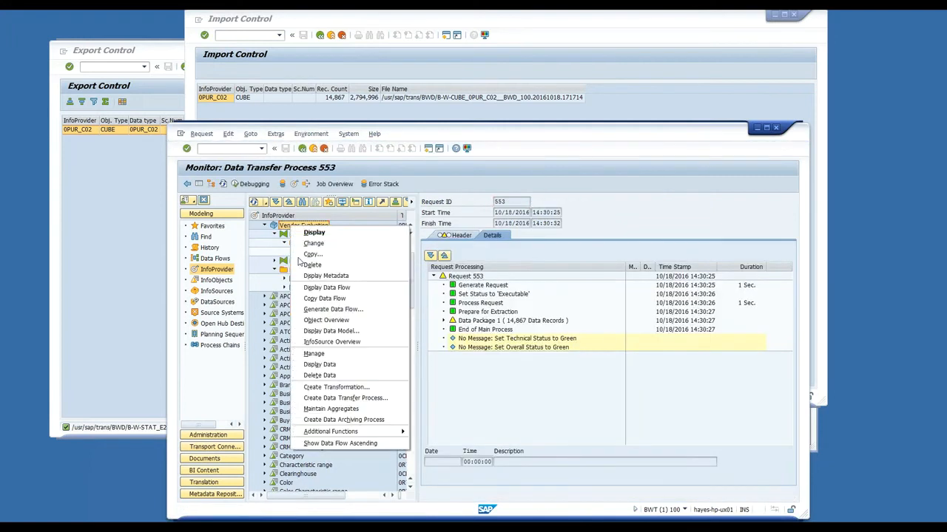
{"action": "left_click", "coordinate": [322, 355]}
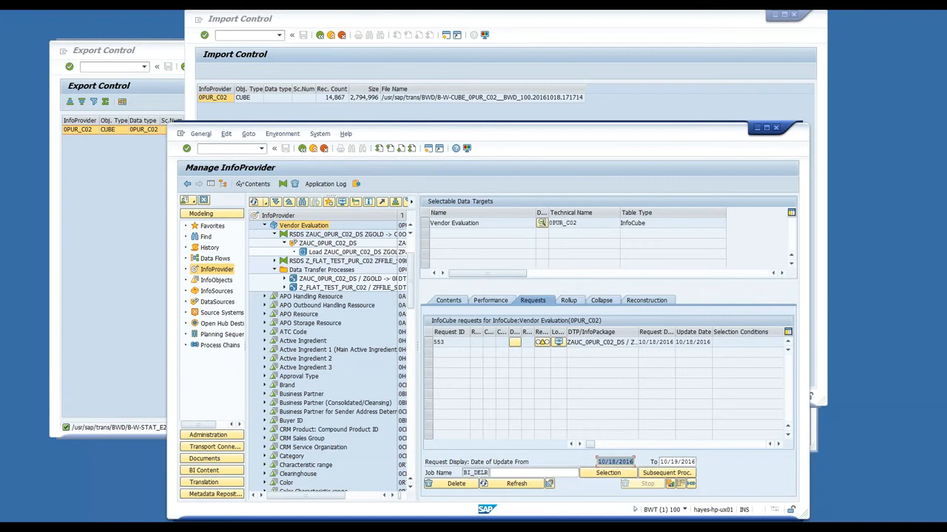
{"action": "left_click", "coordinate": [524, 485]}
{"action": "left_click_drag", "start_coordinate": [466, 131], "coordinate": [481, 116]}
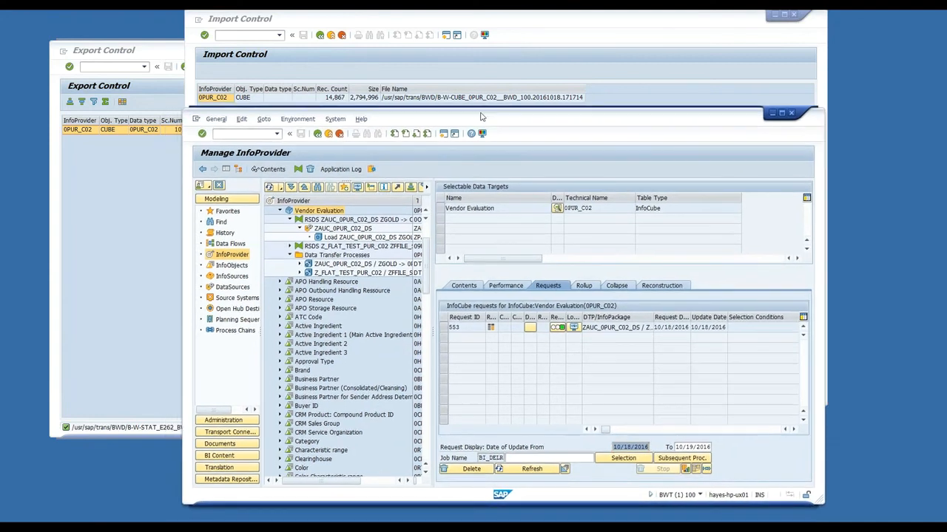
- Switch to the BWD session and leave the record list and Export Control for export 262, saving the changes, back to Gold Client Solutions
{"action": "left_click", "coordinate": [161, 49]}
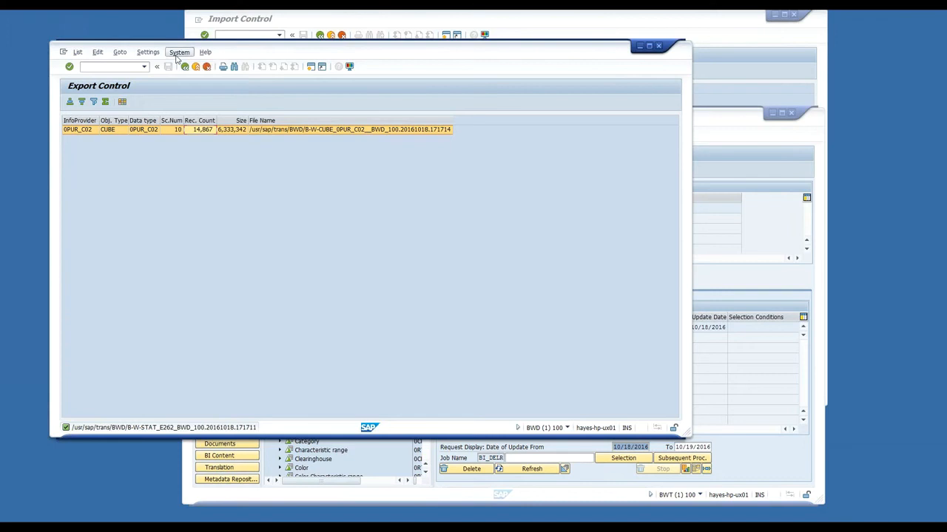
{"action": "left_click", "coordinate": [223, 47]}
{"action": "left_click", "coordinate": [196, 67]}
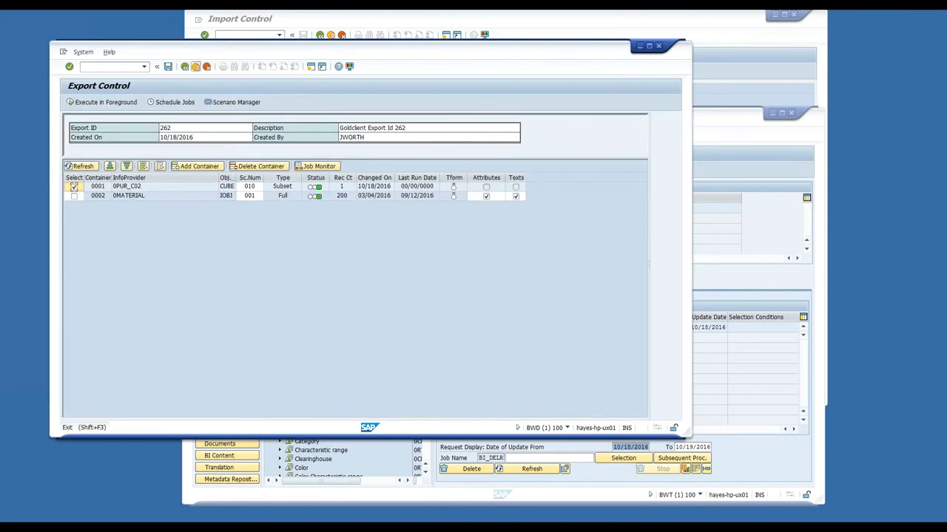
{"action": "left_click", "coordinate": [196, 66]}
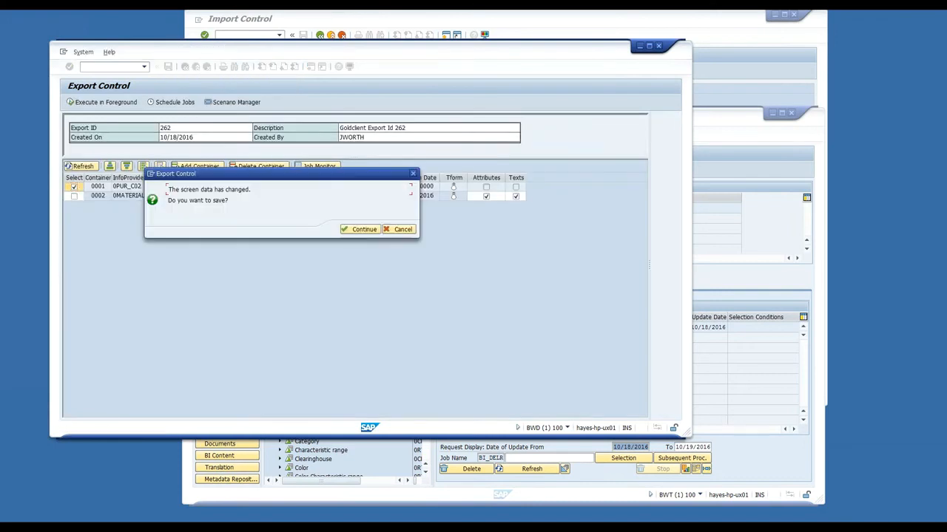
{"action": "left_click", "coordinate": [363, 229]}
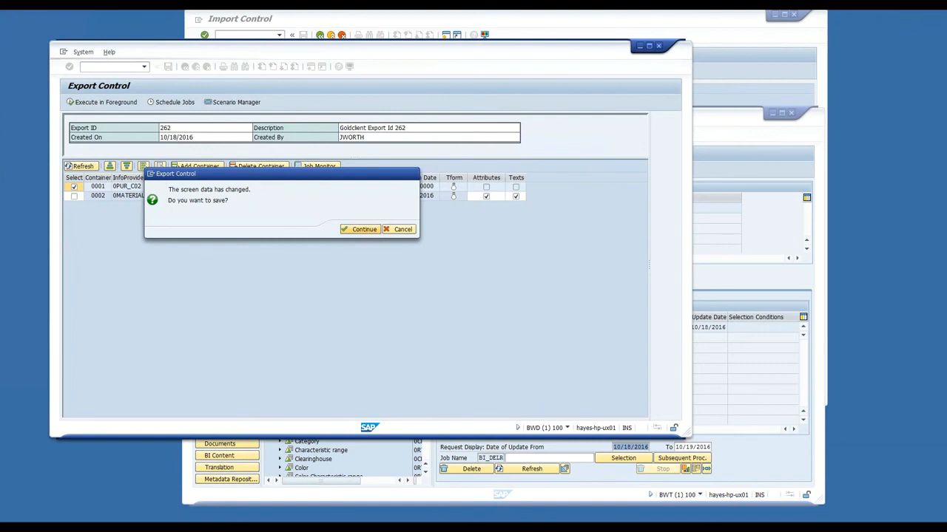
{"action": "left_click", "coordinate": [196, 68]}
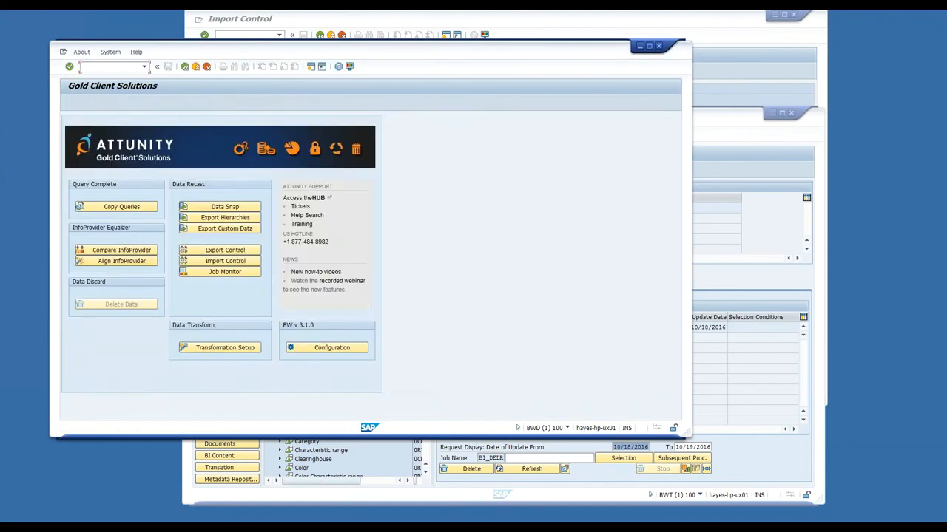
- Open Transformation Setup and expand rules 0001 and ZAS1, including the 0PLANT InfoObject under ZAS1
{"action": "left_click", "coordinate": [213, 348]}
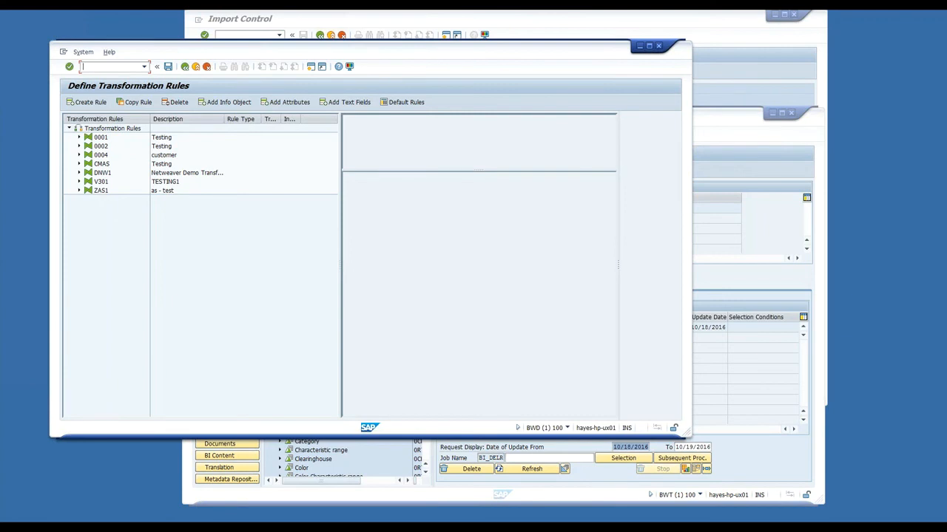
{"action": "left_click", "coordinate": [79, 138]}
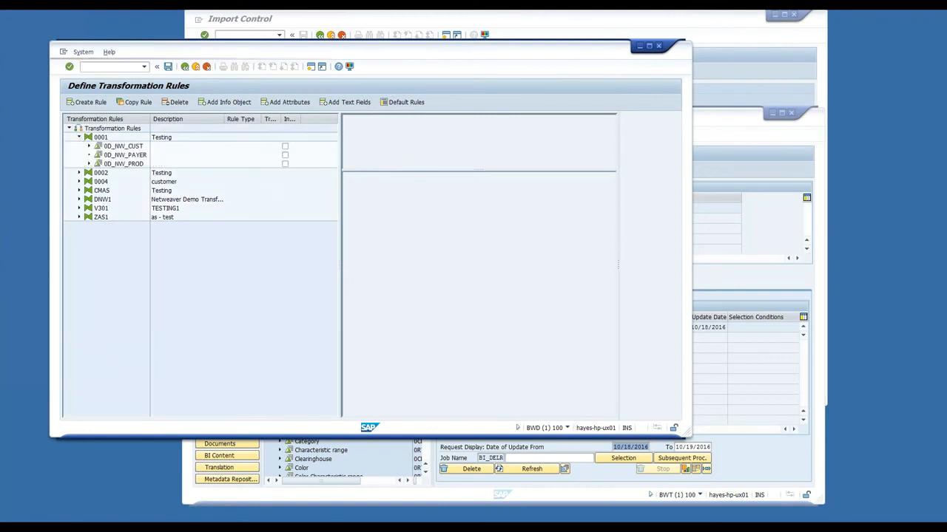
{"action": "left_click", "coordinate": [79, 217]}
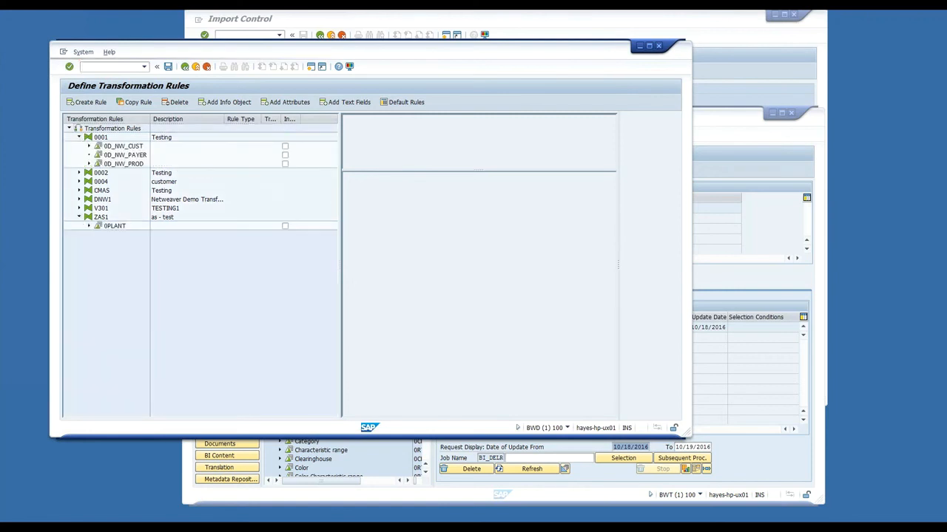
{"action": "left_click", "coordinate": [89, 225]}
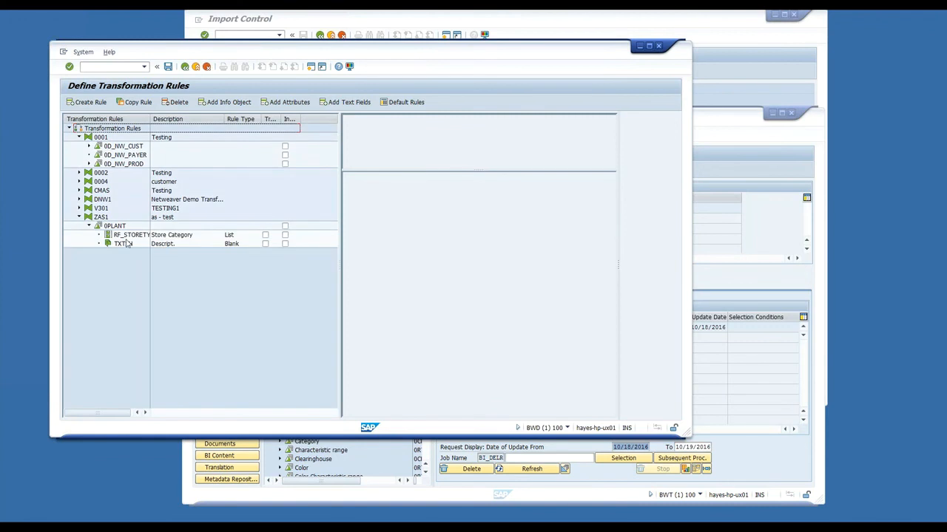
- Examine the Store Category and TXTSH description rules under 0PLANT and exit the transformation rules
{"action": "left_click", "coordinate": [133, 236]}
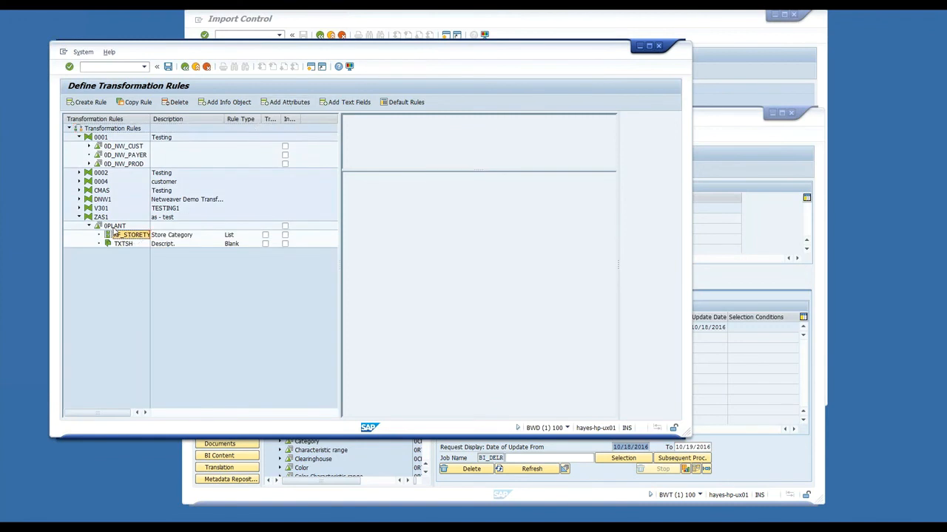
{"action": "key", "text": "Up"}
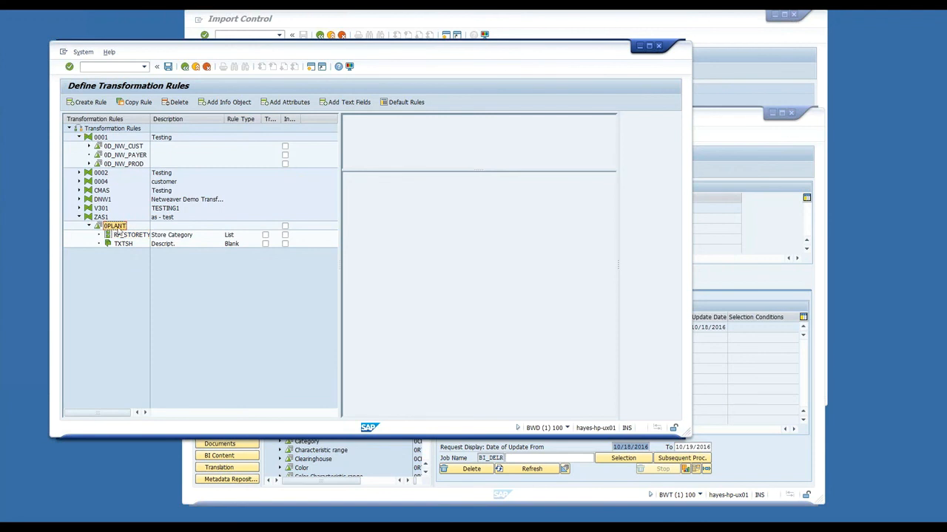
{"action": "left_click", "coordinate": [123, 244]}
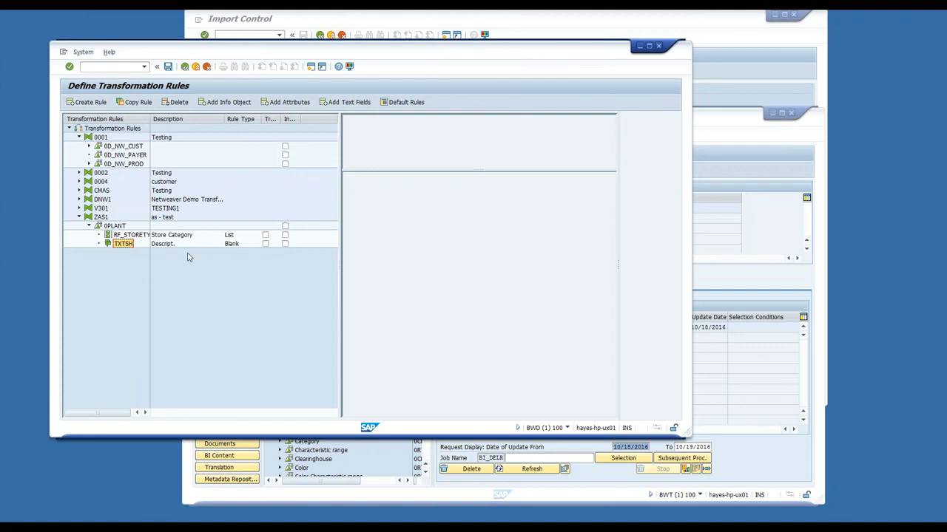
{"action": "left_click", "coordinate": [196, 68]}
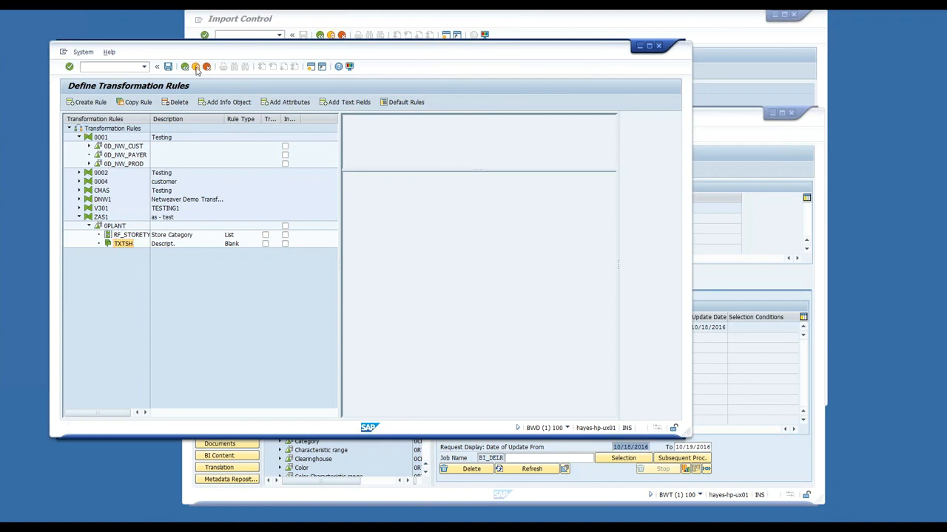